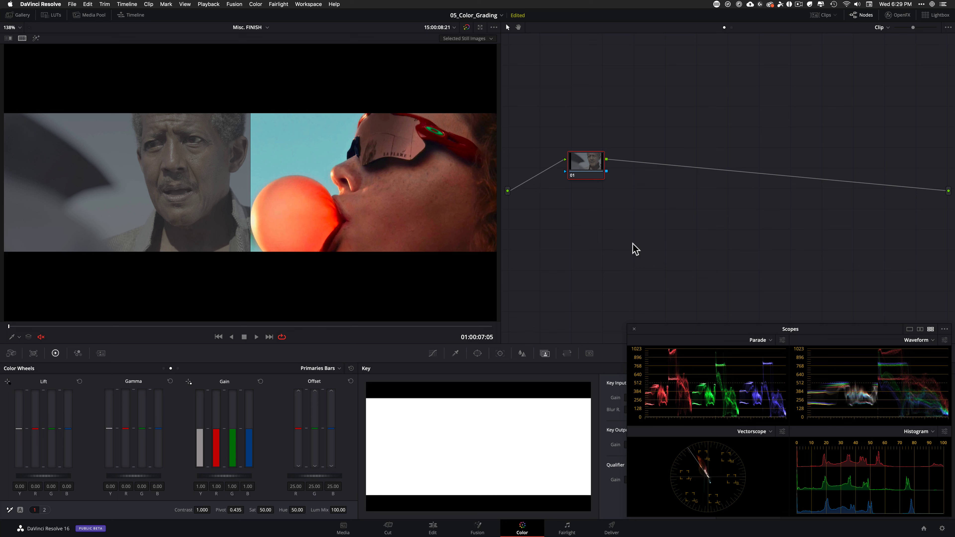
# Step: Reposition node 01 in the node graph and compare the man's shot with its primary correction bypassed and active
pyautogui.moveTo(599, 165); pyautogui.dragTo(584, 181)
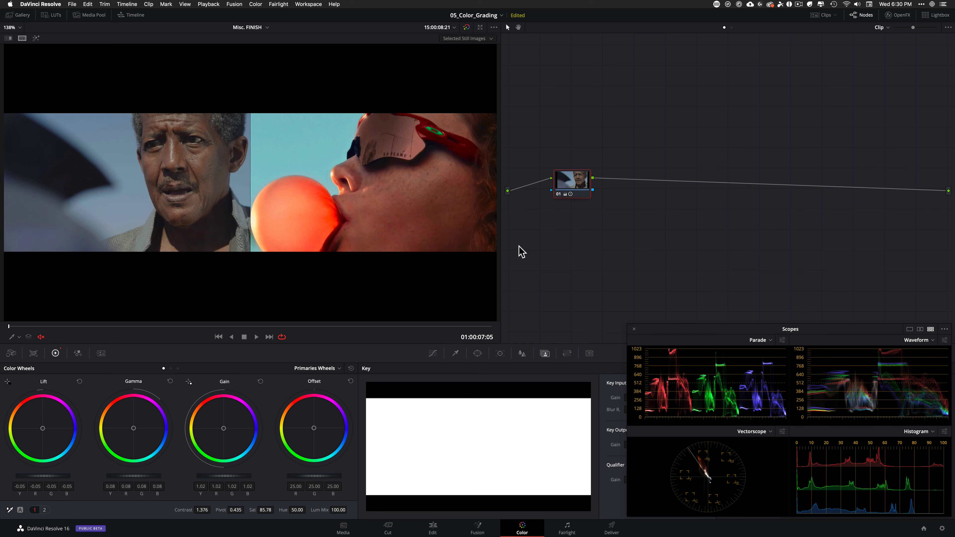
pyautogui.press('super+d')
pyautogui.press('super+d')
pyautogui.hotkey('shift', 'd')
pyautogui.hotkey('shift', 'd')
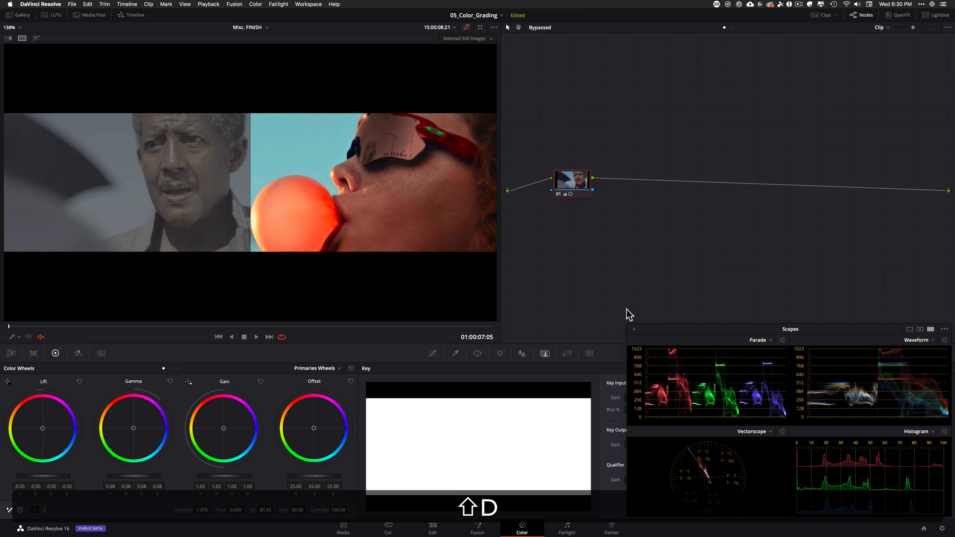
pyautogui.hotkey('shift', 'd')
pyautogui.hotkey('shift', 'd')
pyautogui.hotkey('shift', 'd')
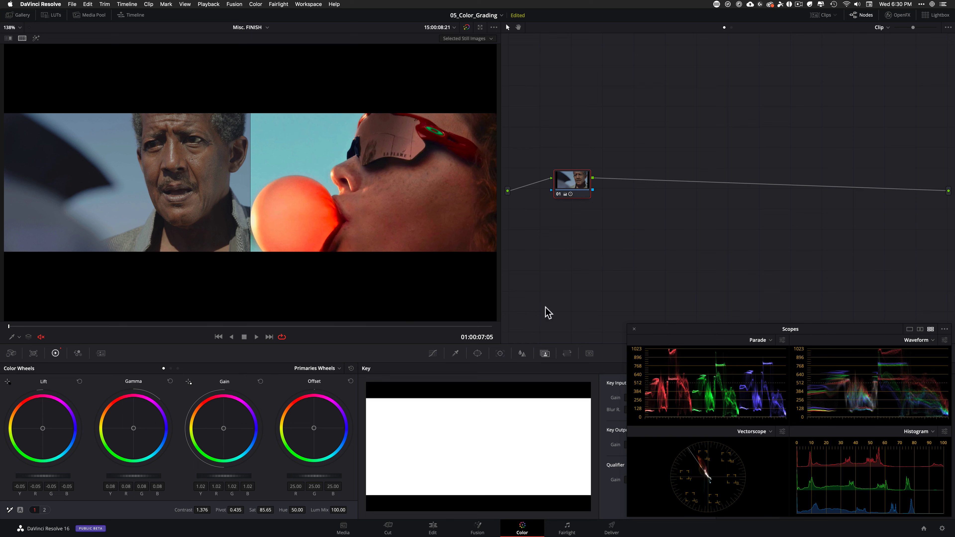
# Step: Add a serial node after node 01 and compare the shot with all grades bypassed and active
pyautogui.hotkey('alt', 's')
pyautogui.hotkey('shift', 'd')
pyautogui.hotkey('shift', 'd')
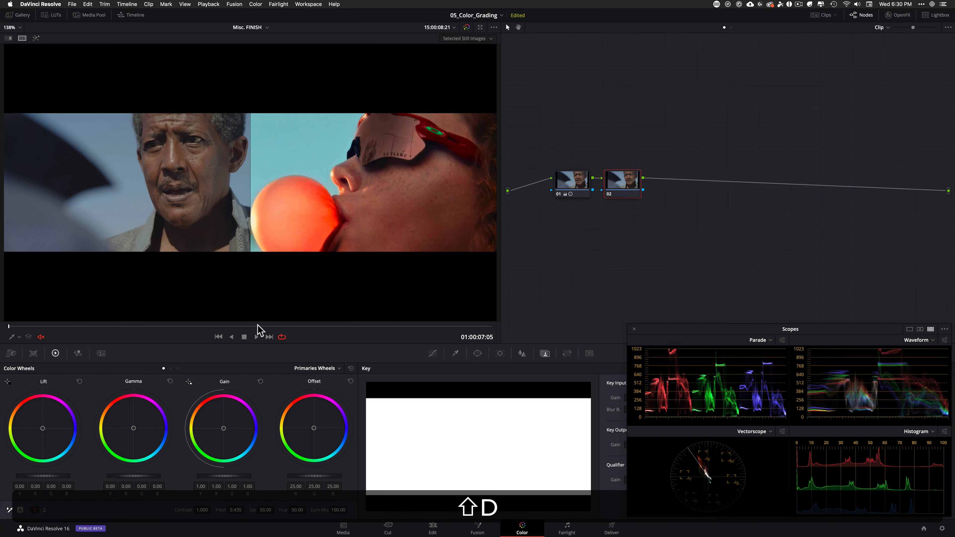
pyautogui.hotkey('shift', 'd')
# Step: Hide the reference still, qualify the man's skin tone in node 02 from his forehead, and check the selection in highlight view
pyautogui.press('super+alt+w')
pyautogui.click(455, 353)
pyautogui.click(379, 51)
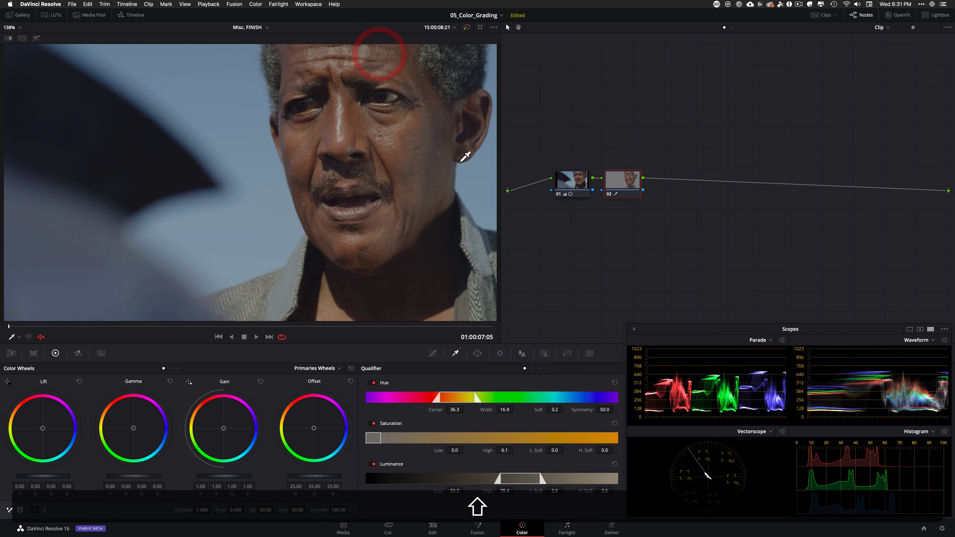
pyautogui.hotkey('shift', 'h')
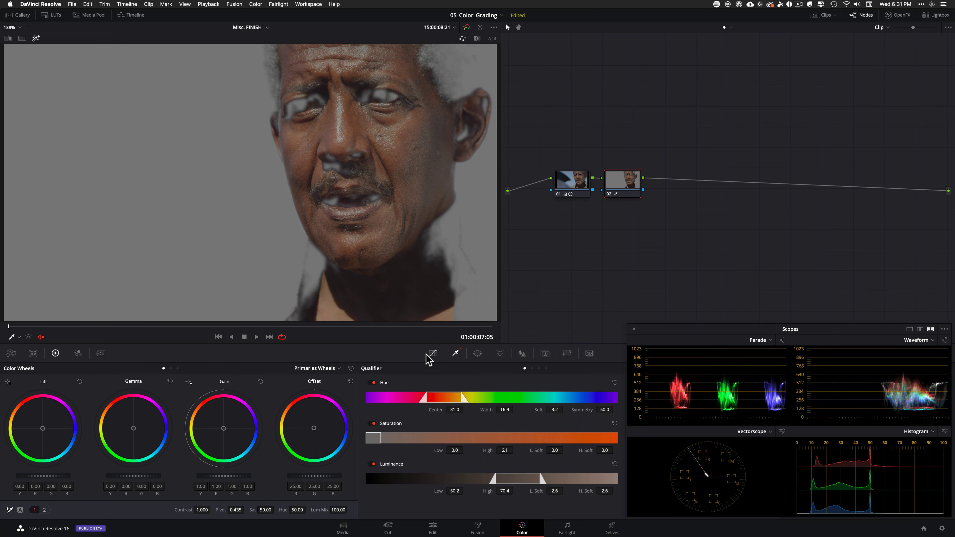
pyautogui.hotkey('shift', 'h')
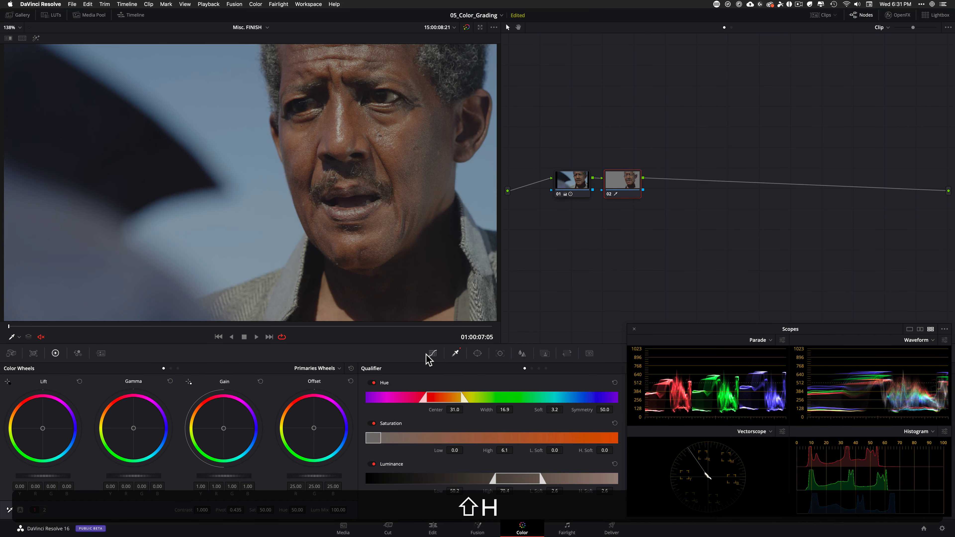
# Step: Show the reference still again and compare the man's skin with node 02 disabled and enabled
pyautogui.press('alt+super+w')
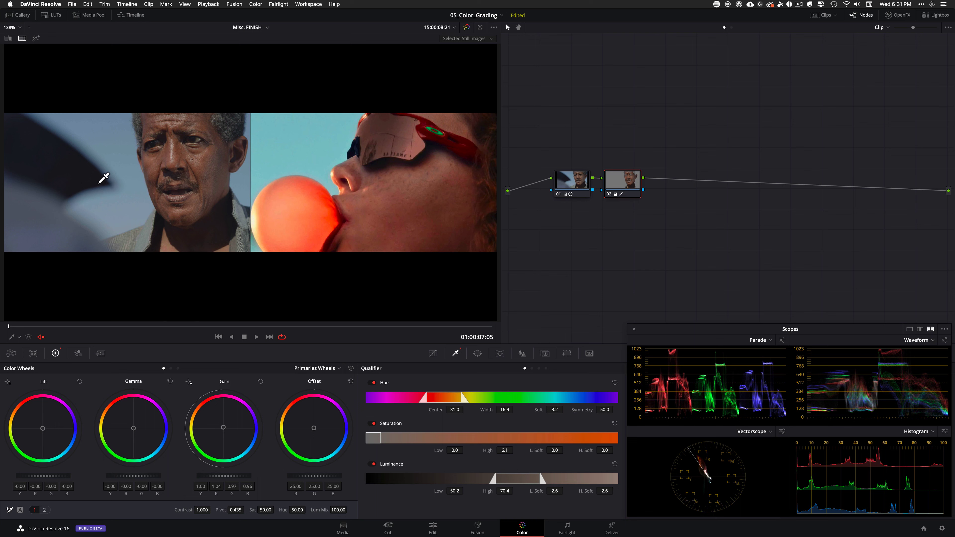
pyautogui.press('super+d')
pyautogui.press('super+d')
pyautogui.press('super+d')
pyautogui.press('super+d')
pyautogui.press('super+d')
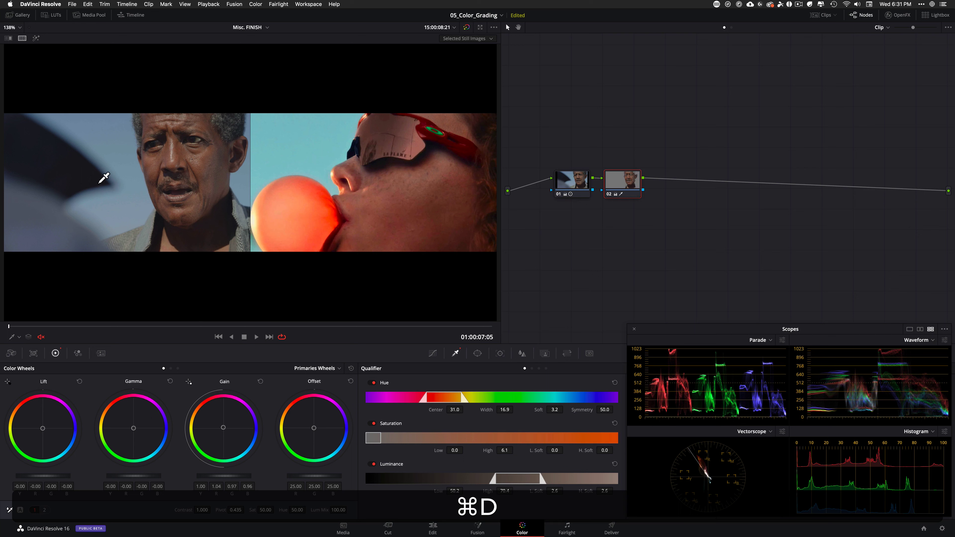
pyautogui.press('super+d')
pyautogui.press('super+d')
pyautogui.press('super+d')
pyautogui.press('super+d')
pyautogui.press('super+d')
pyautogui.press('super+d')
pyautogui.press('super+d')
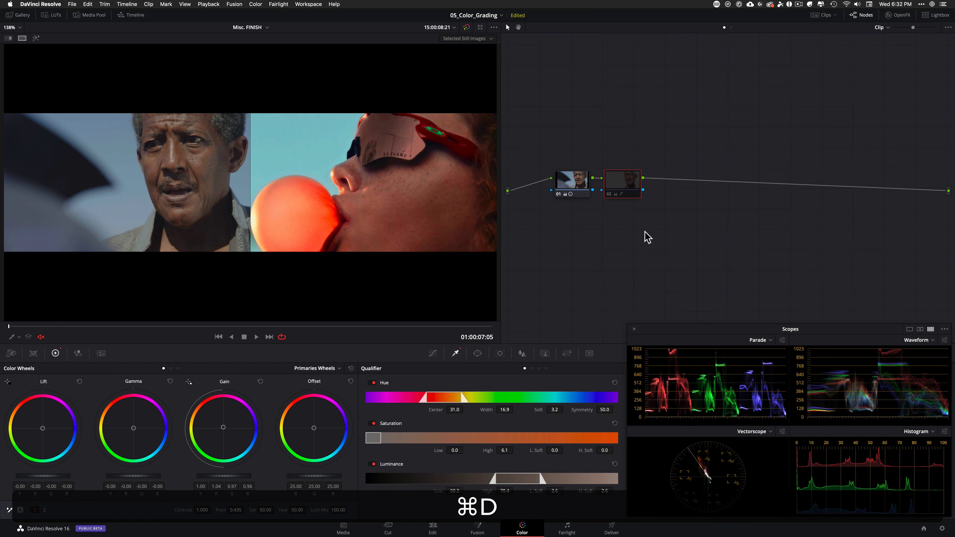
pyautogui.press('super+d')
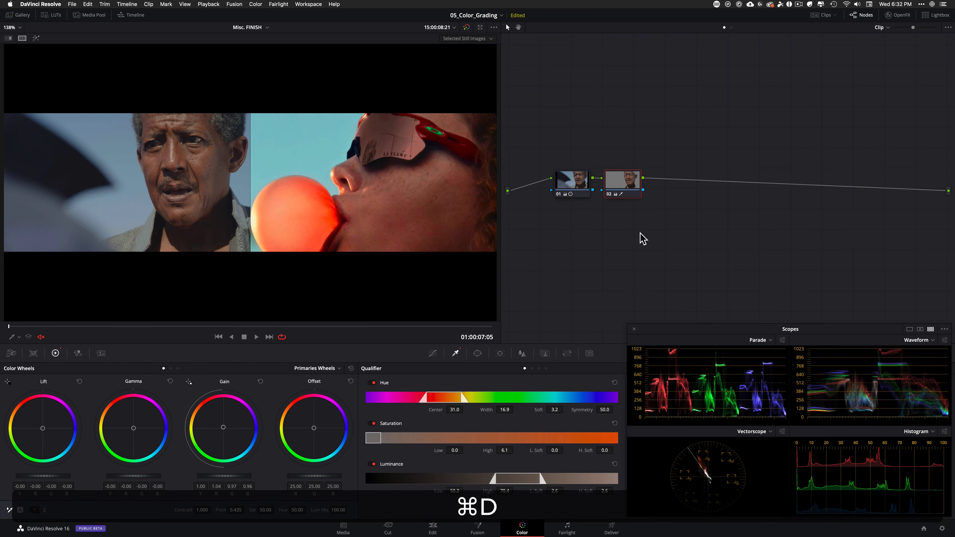
# Step: Add a parallel node alongside node 02 and hide the reference still
pyautogui.rightClick(621, 194)
pyautogui.click(704, 143)
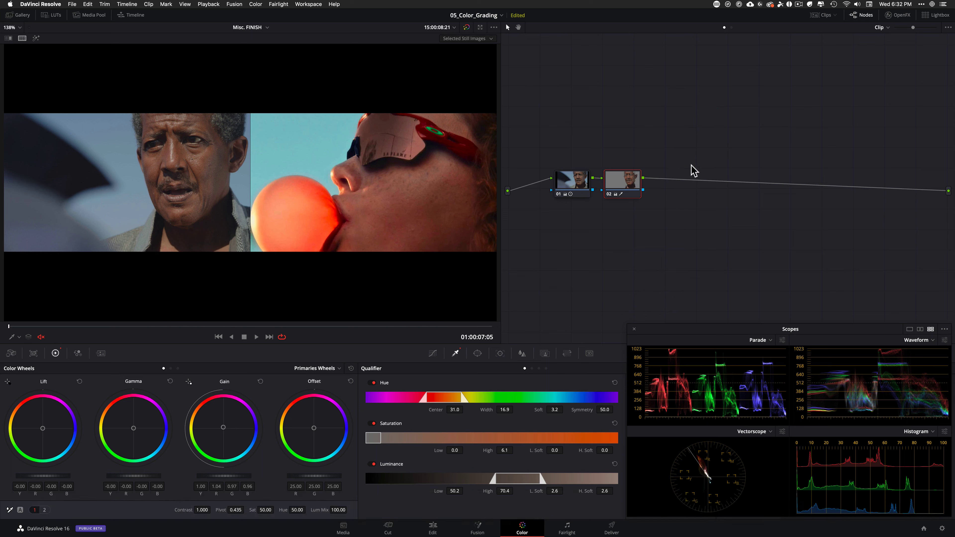
pyautogui.keyDown('ctrl'); pyautogui.click(621, 183); pyautogui.keyUp('ctrl')
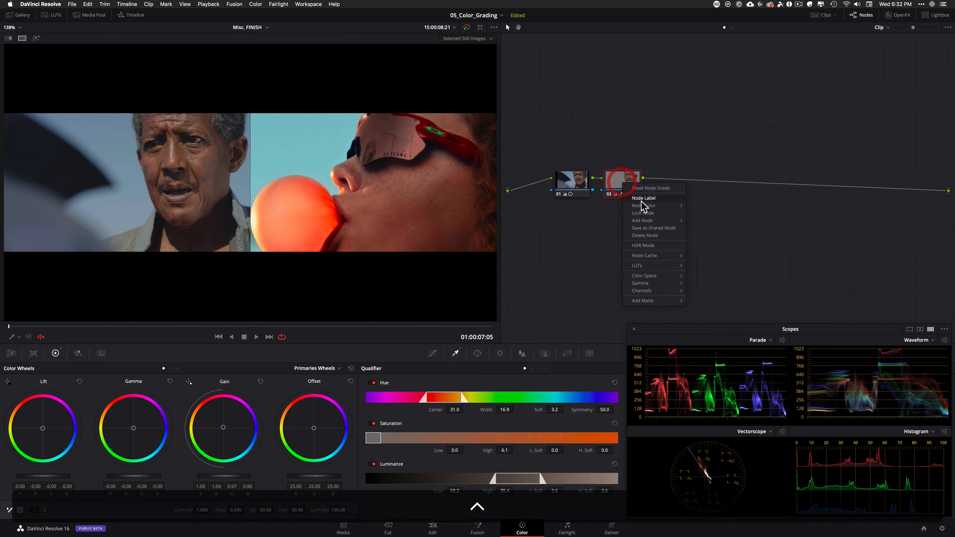
pyautogui.moveTo(665, 221)
pyautogui.click(724, 237)
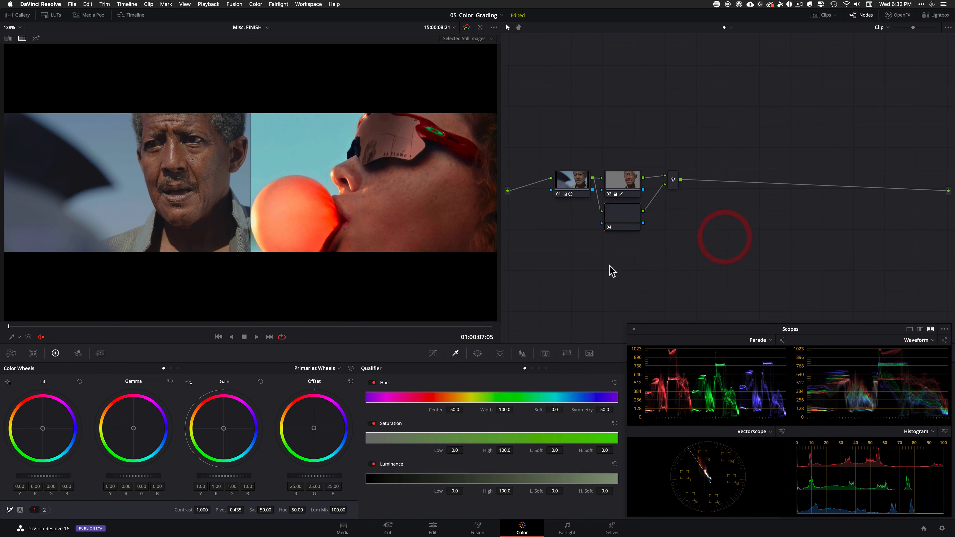
pyautogui.press('alt+super+w')
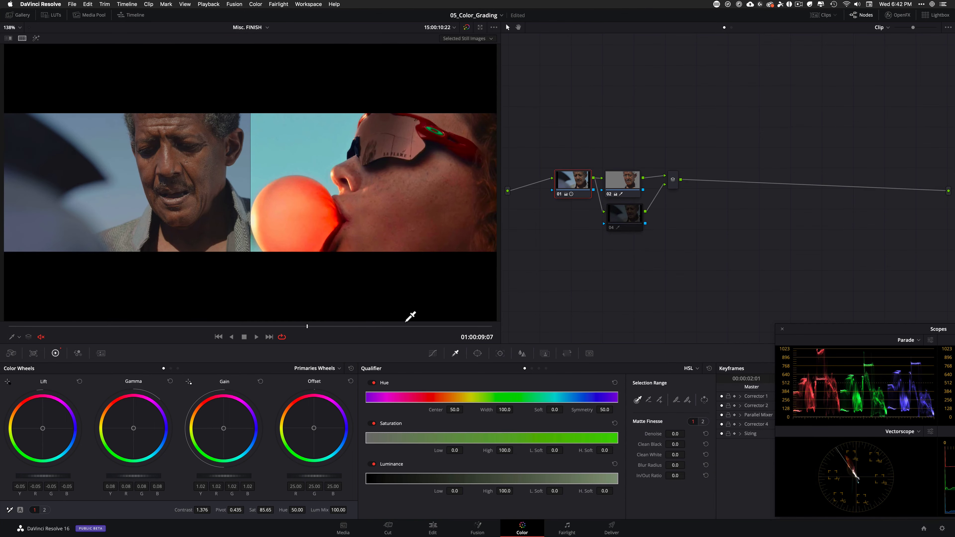
# Step: Bring the full Scopes window into view and compare the frame at 01:00:08:21 with node 01 disabled and enabled
pyautogui.moveTo(246, 326)
pyautogui.mouseDown()
pyautogui.moveTo(229, 327)
pyautogui.moveTo(248, 326)
pyautogui.mouseUp()
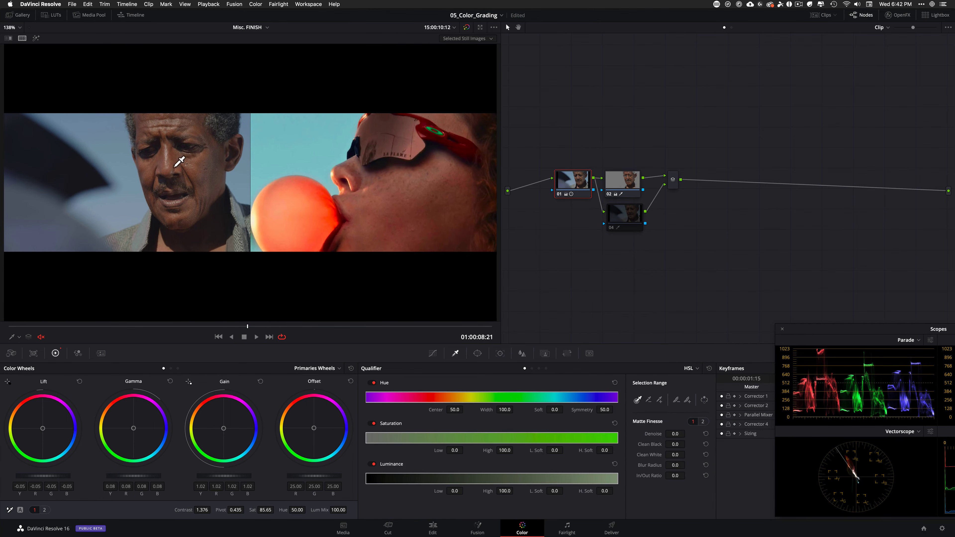
pyautogui.moveTo(833, 330); pyautogui.dragTo(637, 332)
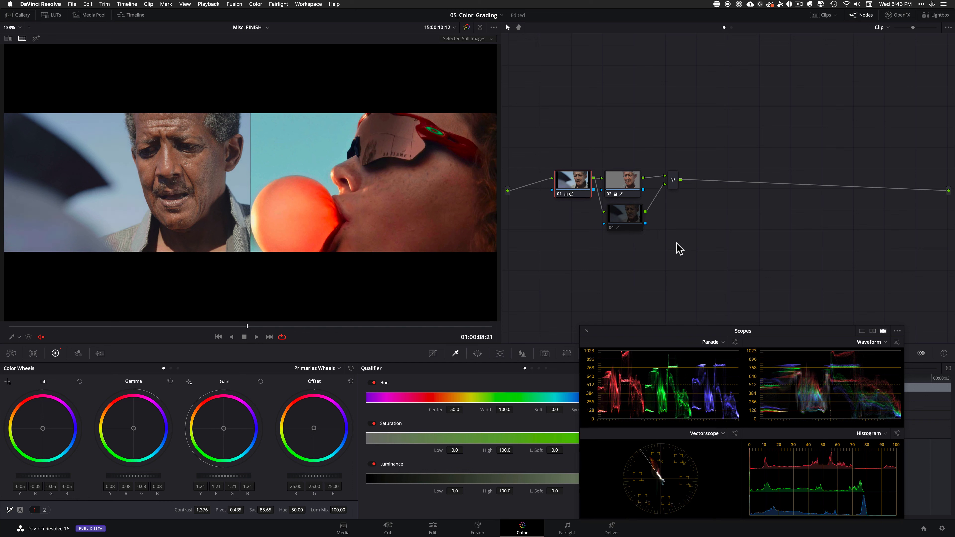
pyautogui.press('super+d')
pyautogui.press('super+d')
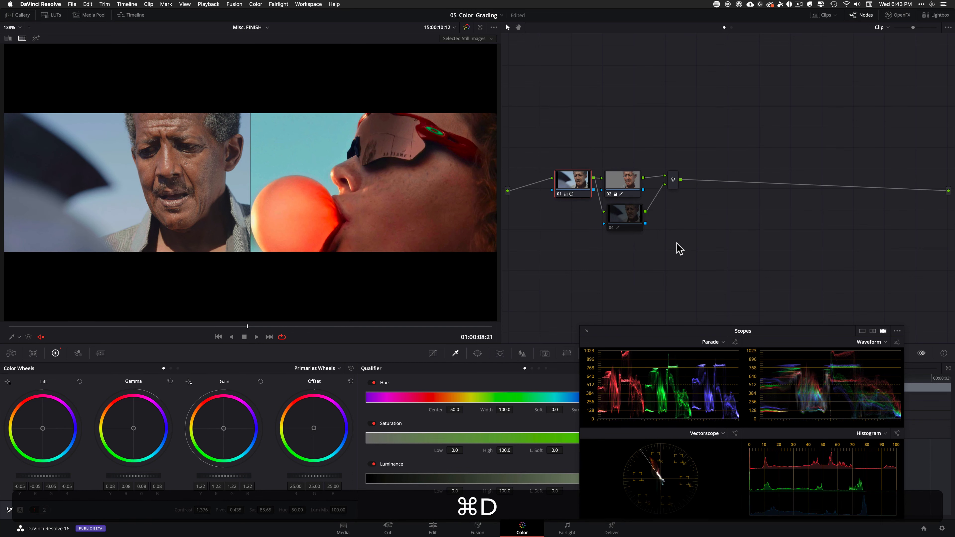
pyautogui.press('super+d')
pyautogui.press('super+d')
# Step: Examine node 02's highlighted skin key across the clip without the reference still, then restore the side-by-side comparison
pyautogui.click(616, 183)
pyautogui.hotkey('shift', 'h')
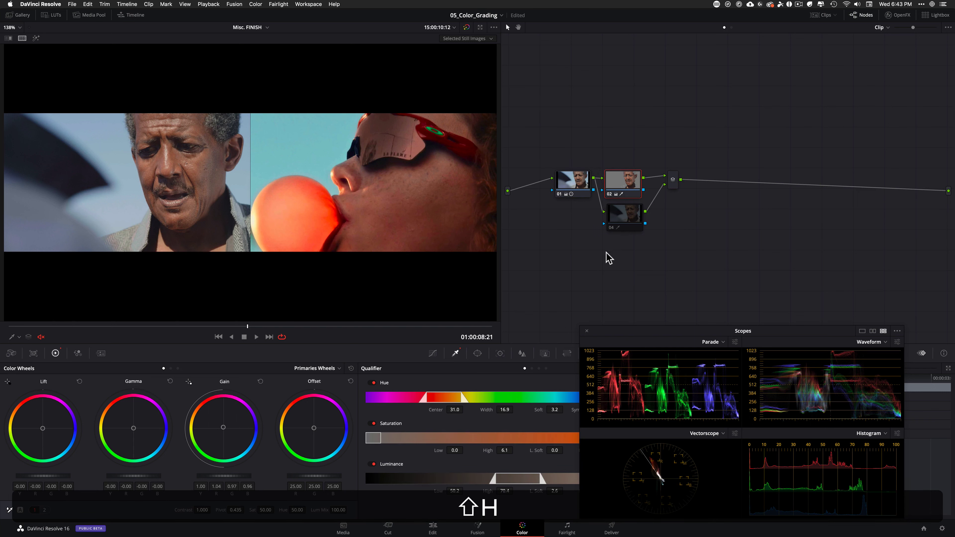
pyautogui.press('alt+shift+super+w')
pyautogui.press('alt+super+w')
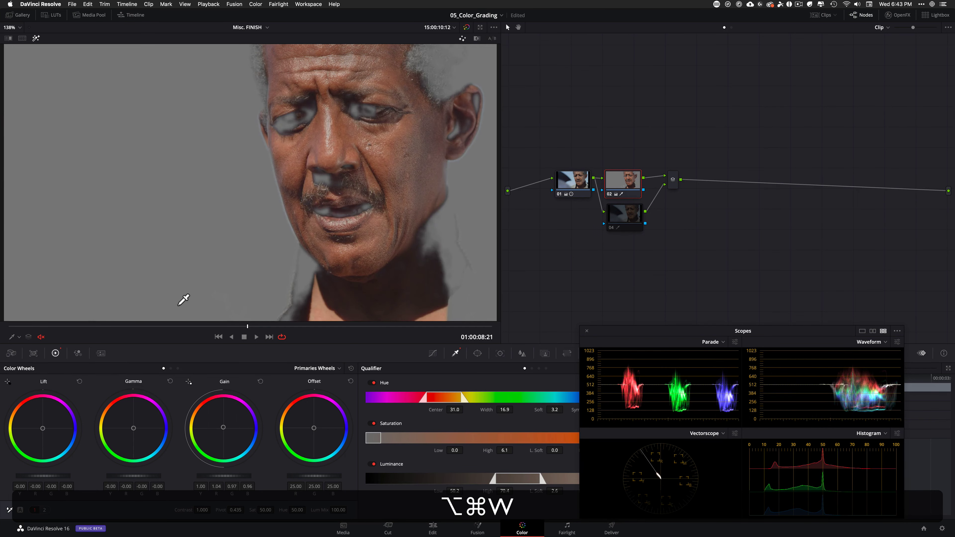
pyautogui.moveTo(48, 328); pyautogui.dragTo(127, 332)
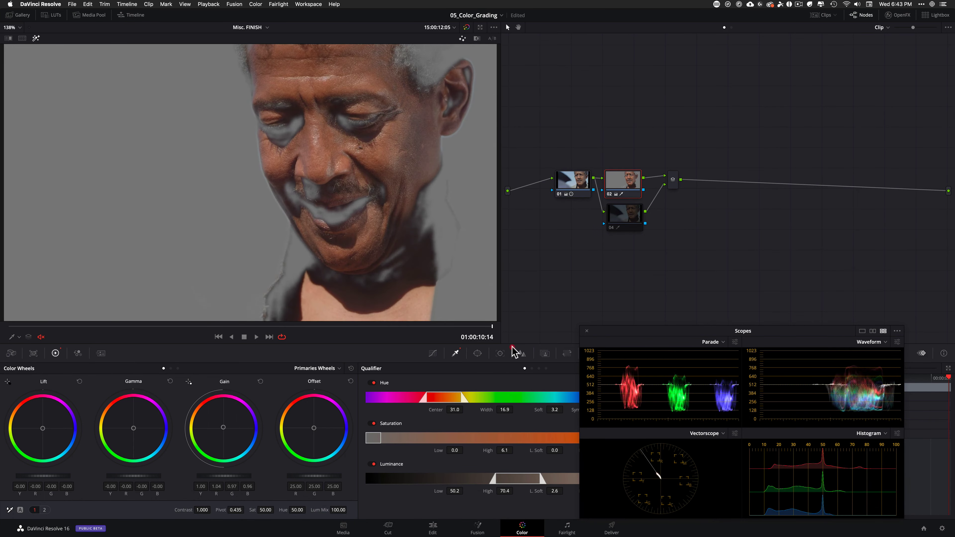
pyautogui.press('alt+super+w')
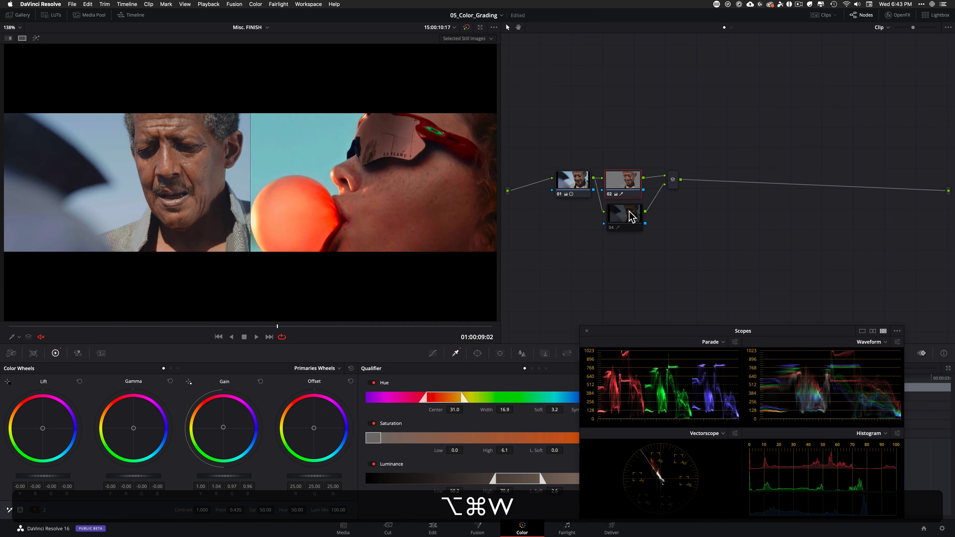
# Step: Reset the grade of parallel node 04
pyautogui.click(632, 217)
pyautogui.keyDown('ctrl'); pyautogui.click(616, 227); pyautogui.keyUp('ctrl')
pyautogui.click(656, 228)
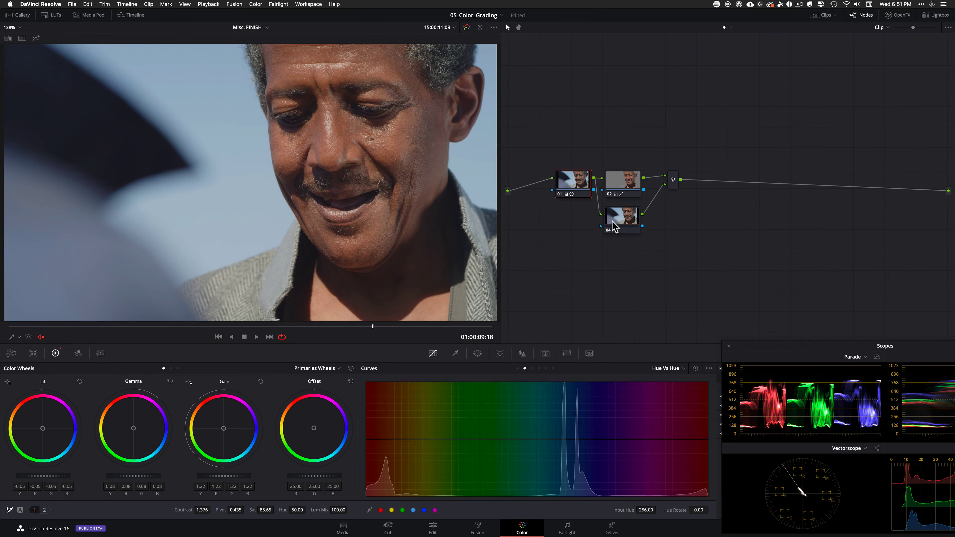
# Step: Qualify the blue sky in node 04 and check the selection in highlight view
pyautogui.click(614, 227)
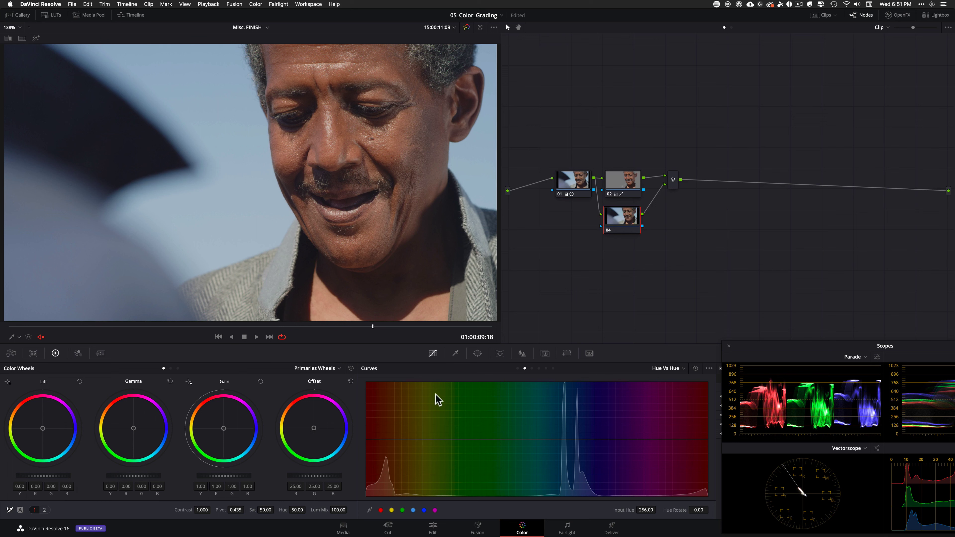
pyautogui.click(455, 353)
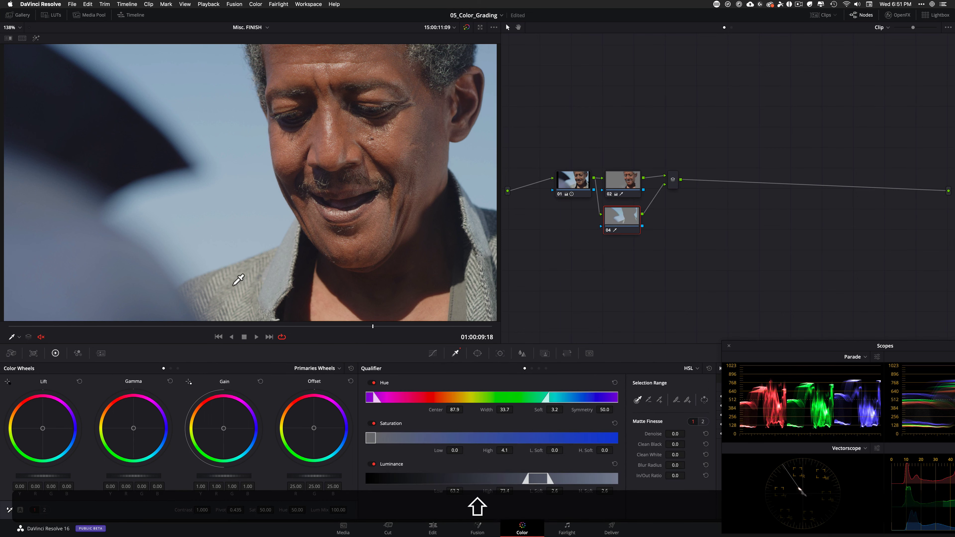
pyautogui.hotkey('shift', 'h')
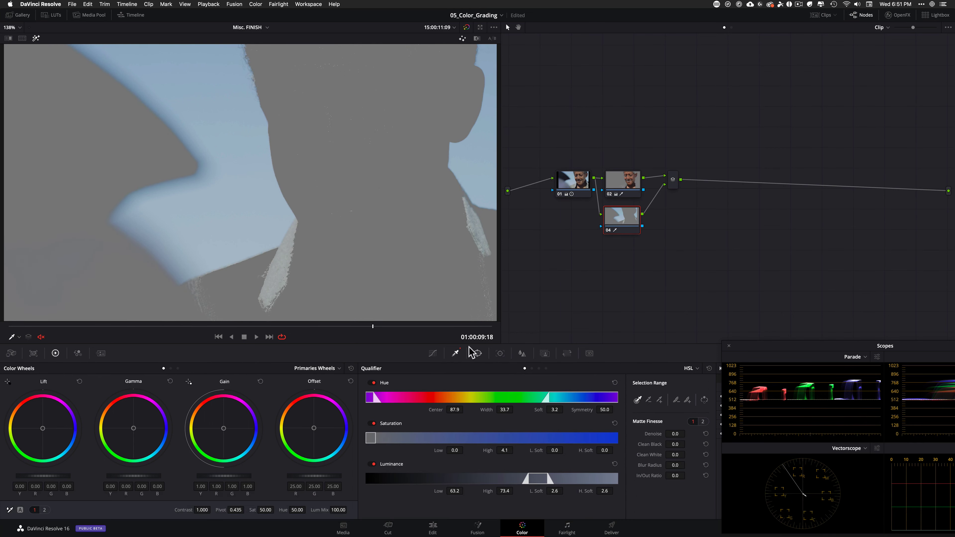
pyautogui.hotkey('shift', 'h')
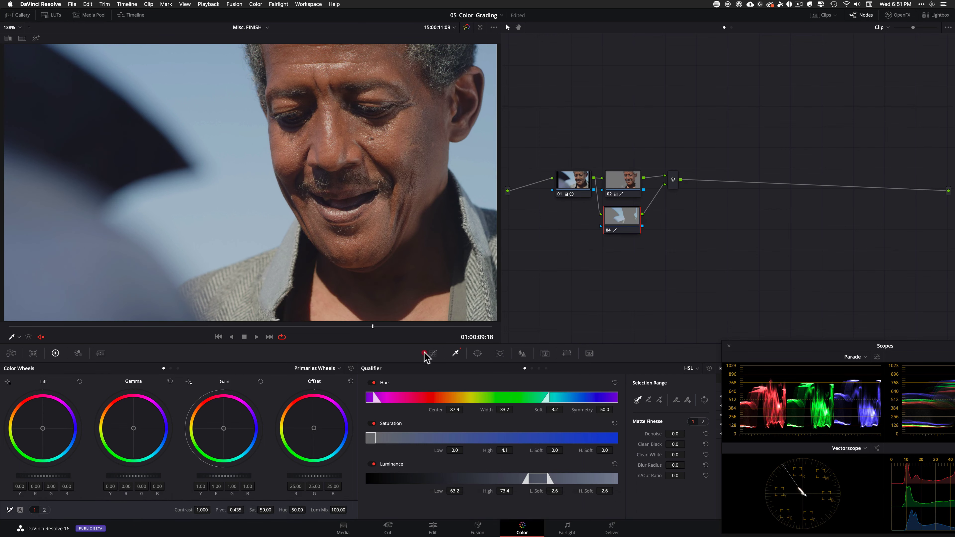
# Step: Lower the blue and red white points in node 04's custom curves to match the sky to the reference still's teal
pyautogui.click(431, 353)
pyautogui.click(518, 368)
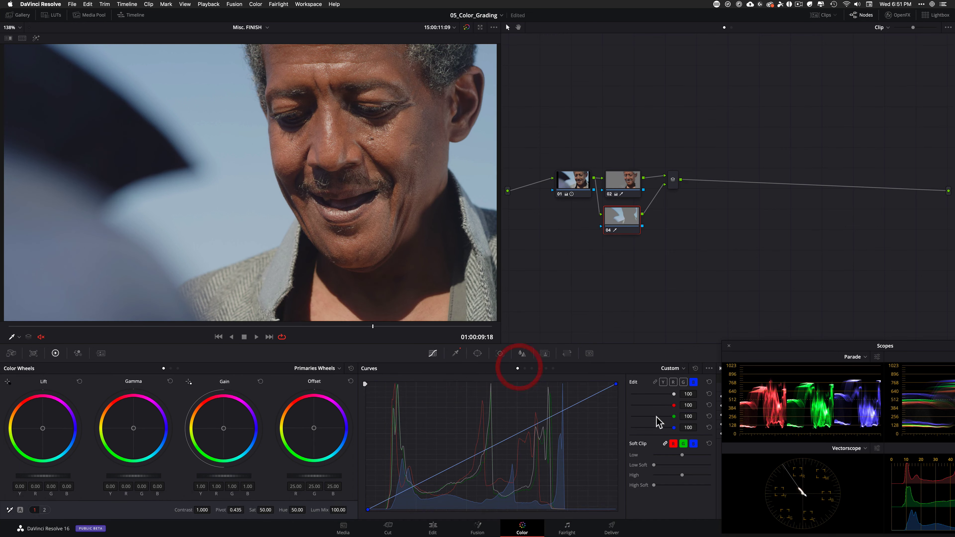
pyautogui.moveTo(615, 383)
pyautogui.mouseDown()
pyautogui.moveTo(611, 421)
pyautogui.moveTo(620, 400)
pyautogui.mouseUp()
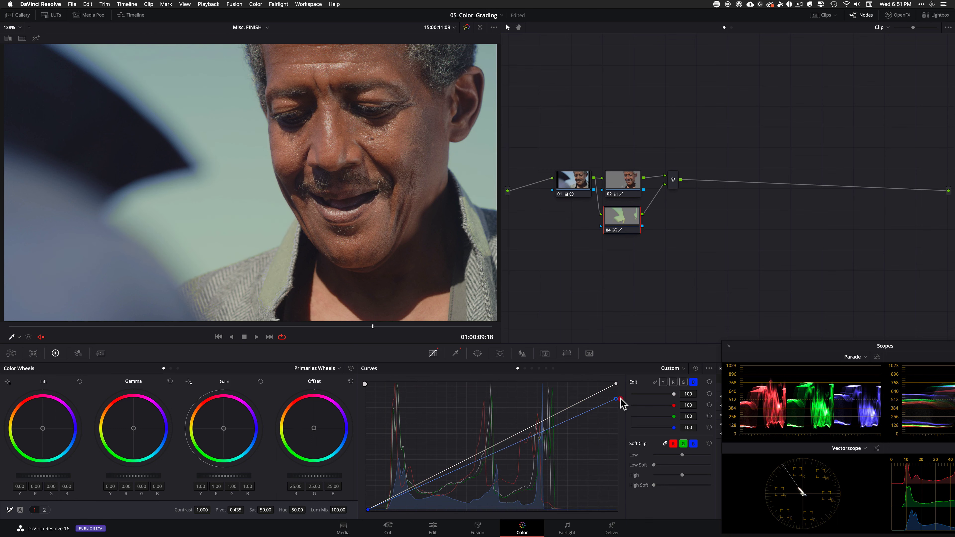
pyautogui.click(672, 382)
pyautogui.moveTo(616, 385); pyautogui.dragTo(616, 412)
pyautogui.press('alt+super+w')
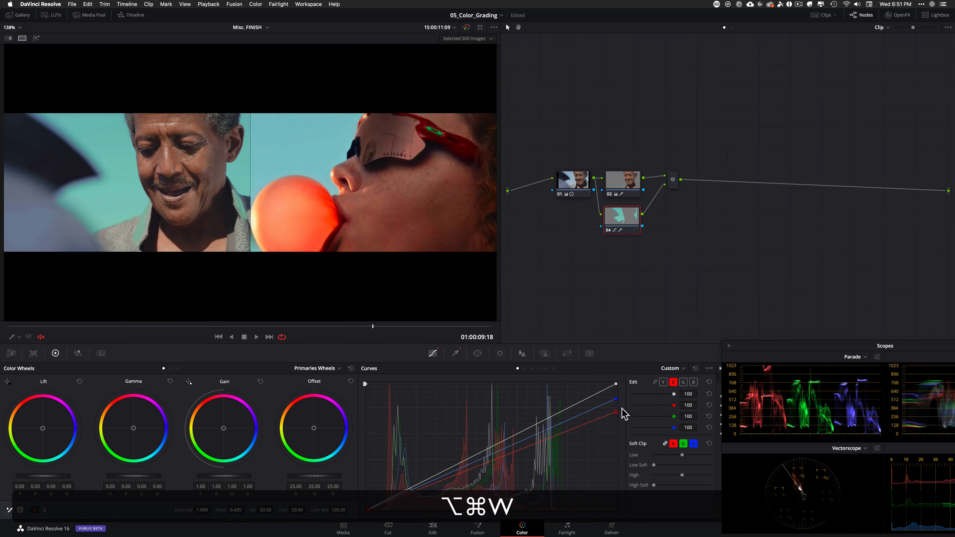
pyautogui.moveTo(627, 411); pyautogui.dragTo(628, 392)
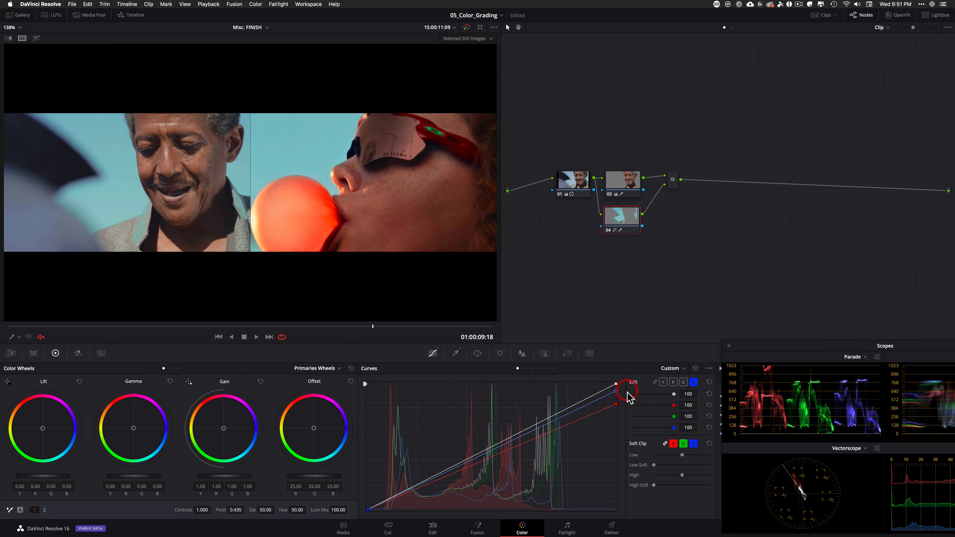
# Step: Review the teal sky without the reference still, with node 04 disabled and enabled, and scrub through the clip
pyautogui.press('alt+super+w')
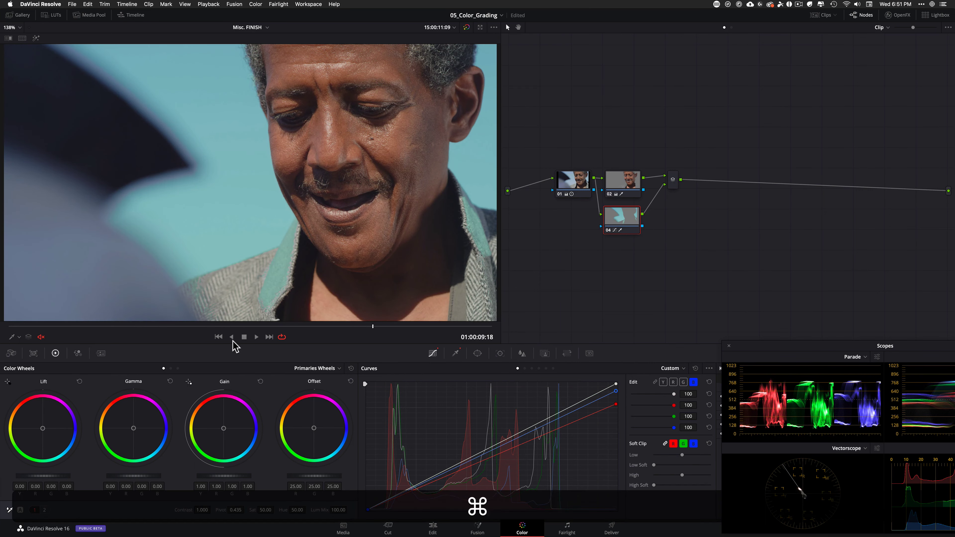
pyautogui.press('super+d')
pyautogui.press('super+d')
pyautogui.moveTo(41, 329); pyautogui.dragTo(435, 341)
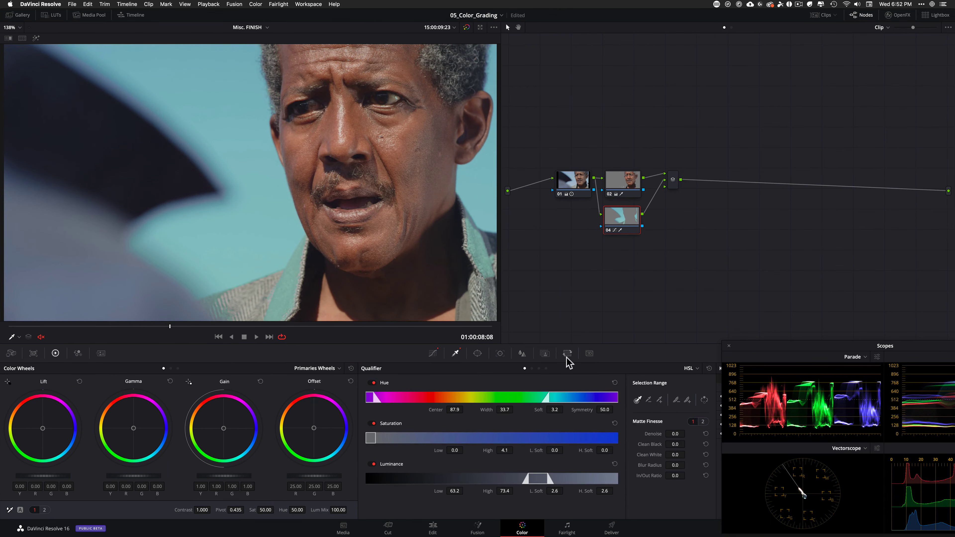
# Step: Raise the key output offset of node 04 to 0.361 and check the blend further along the clip
pyautogui.click(567, 354)
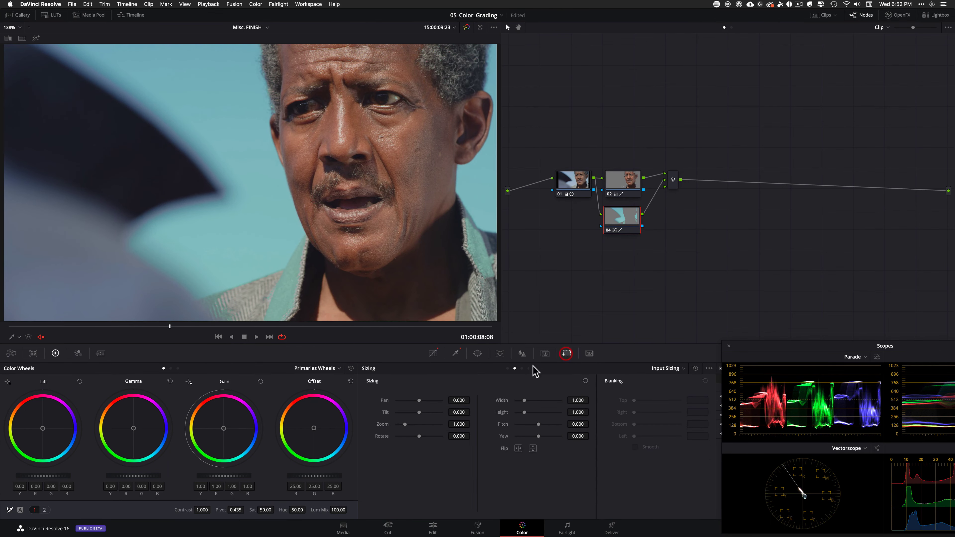
pyautogui.click(545, 353)
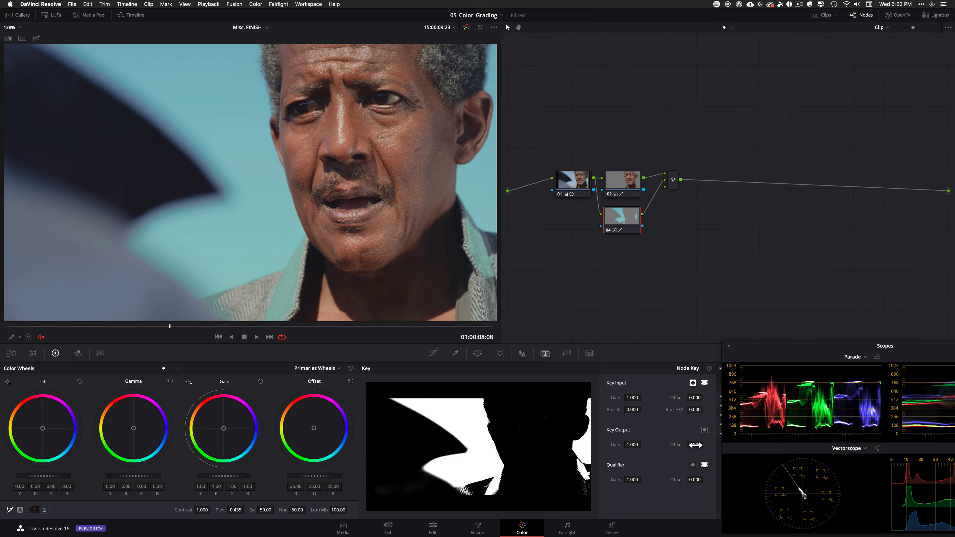
pyautogui.moveTo(695, 444); pyautogui.dragTo(844, 448)
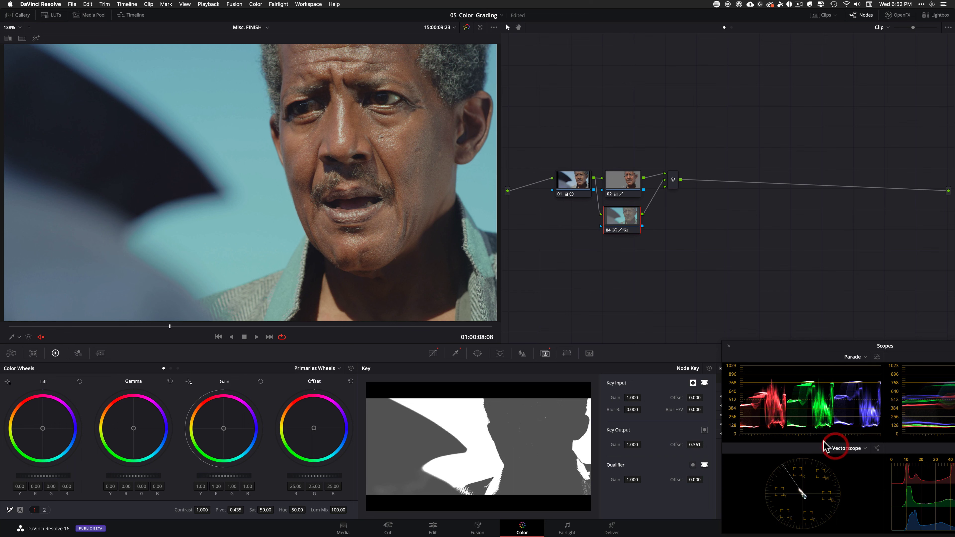
pyautogui.press('super+d')
pyautogui.moveTo(16, 324); pyautogui.dragTo(355, 334)
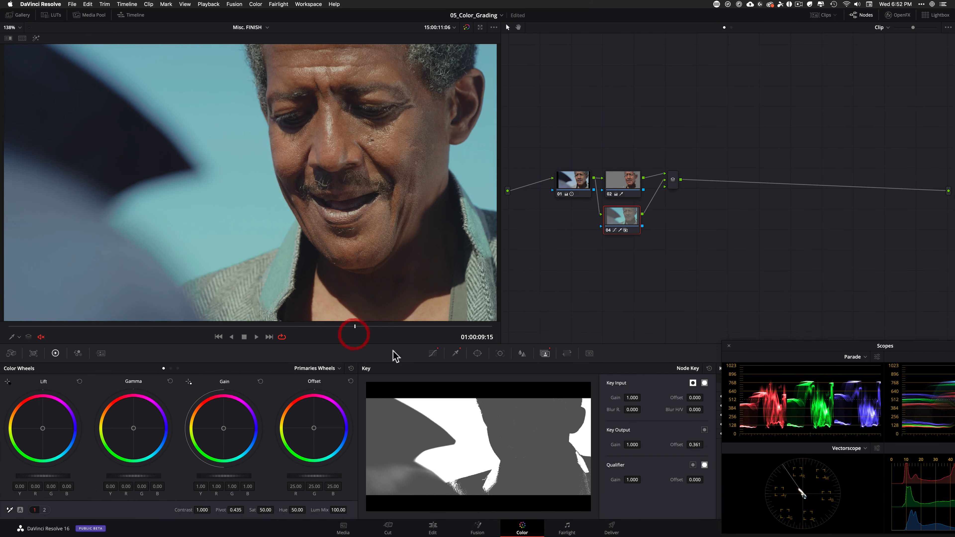
# Step: Reduce low-saturation areas to 0.50 in node 04's Sat Vs Sat curve, anchor it at input 0.21, and compare the node off and on
pyautogui.click(434, 355)
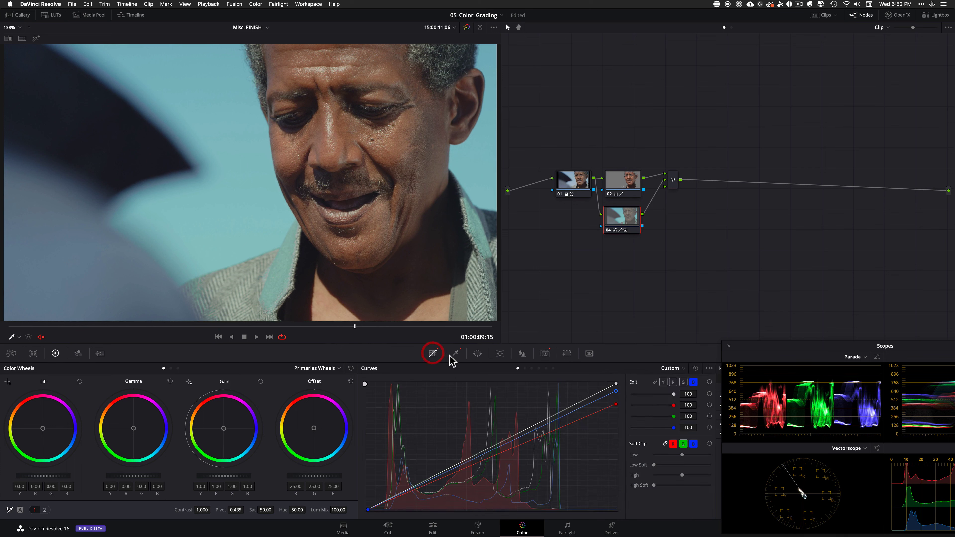
pyautogui.click(553, 369)
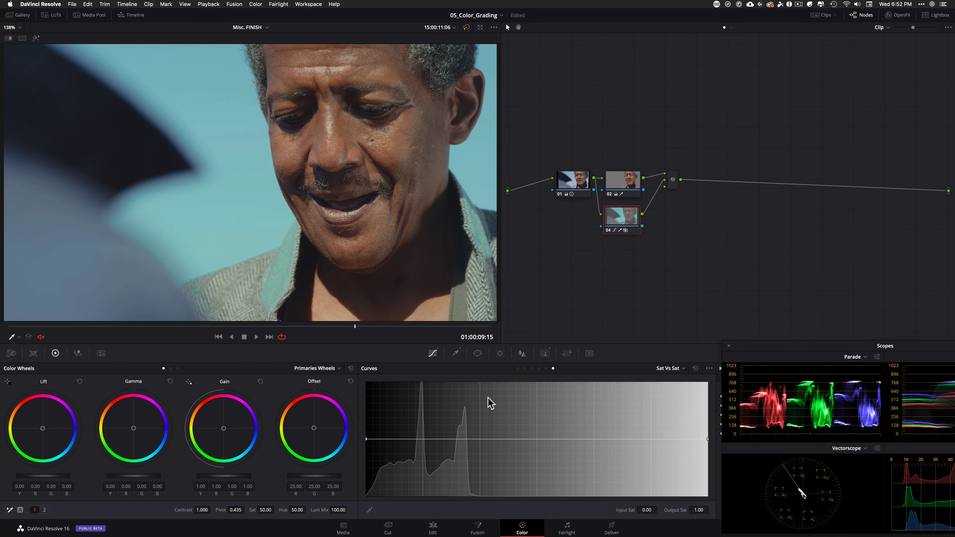
pyautogui.moveTo(366, 439); pyautogui.dragTo(363, 470)
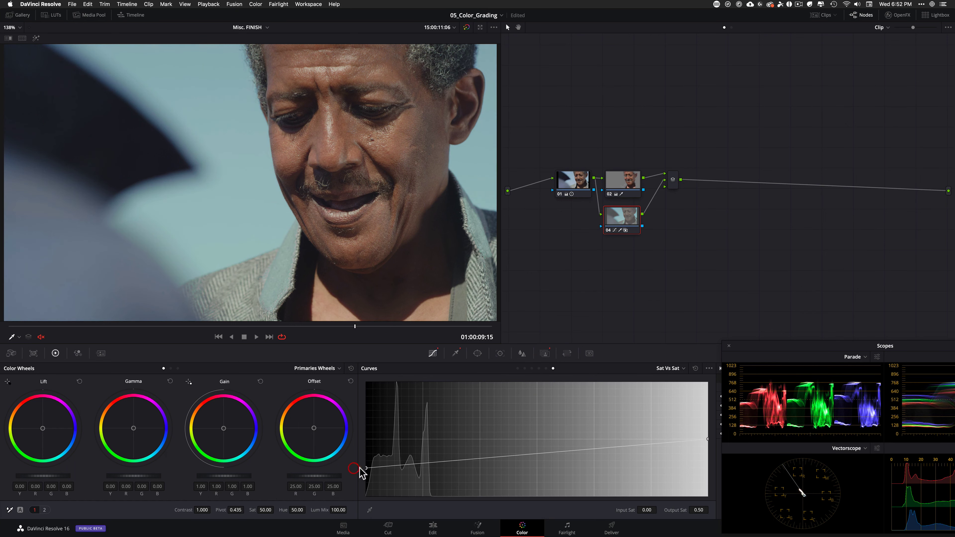
pyautogui.click(503, 454)
pyautogui.moveTo(519, 450)
pyautogui.mouseDown()
pyautogui.moveTo(540, 444)
pyautogui.moveTo(469, 452)
pyautogui.moveTo(508, 444)
pyautogui.mouseUp()
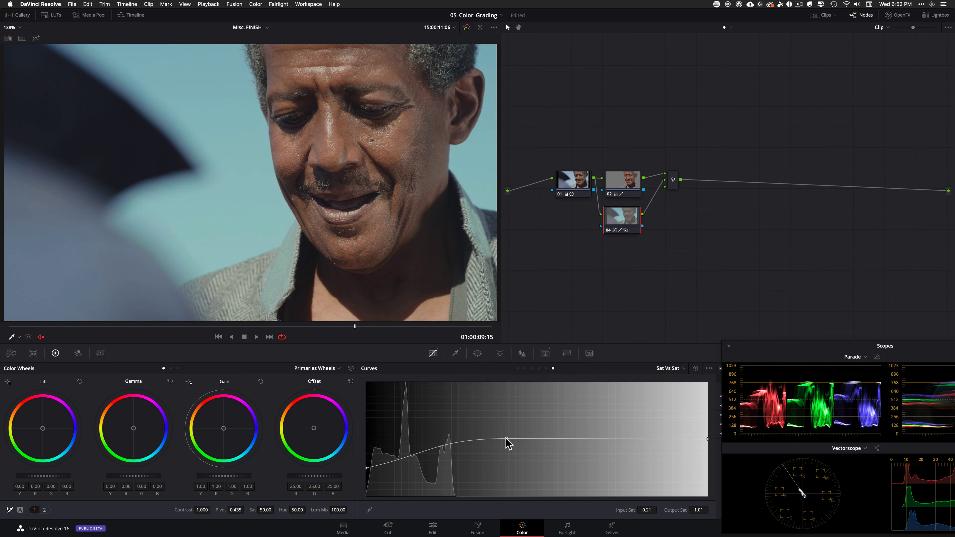
pyautogui.press('super+d')
pyautogui.press('super+d')
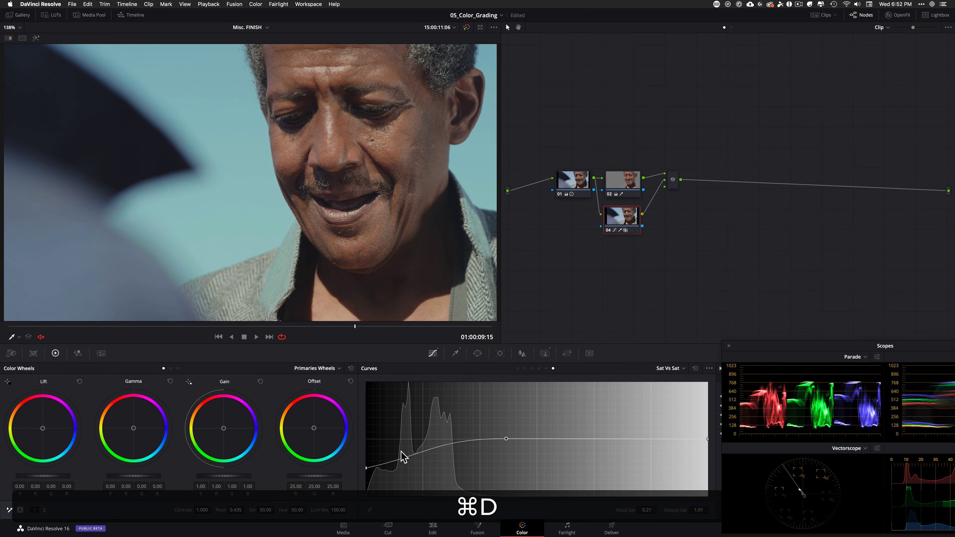
# Step: Lower the red white point slightly further in node 04's custom curves while comparing the sky with the reference still
pyautogui.press('alt+super+w')
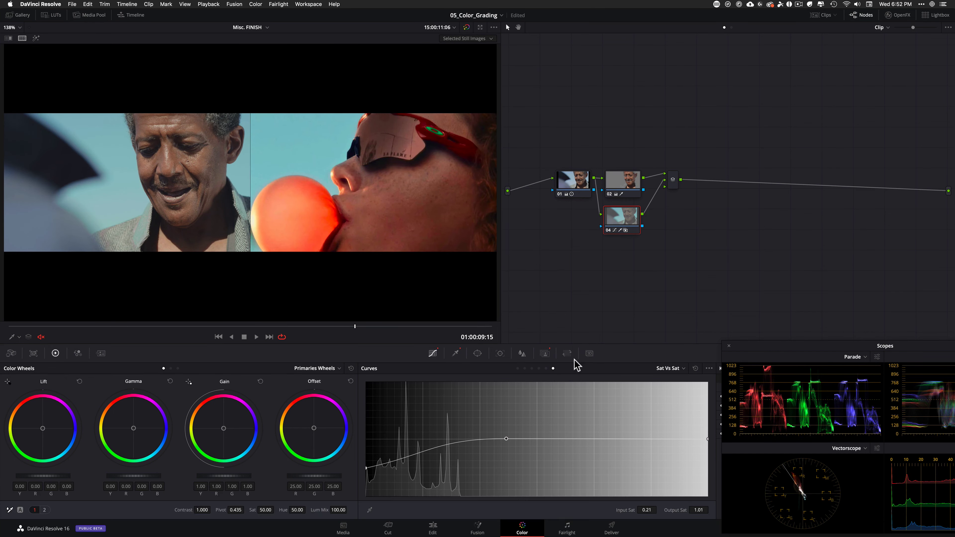
pyautogui.click(519, 369)
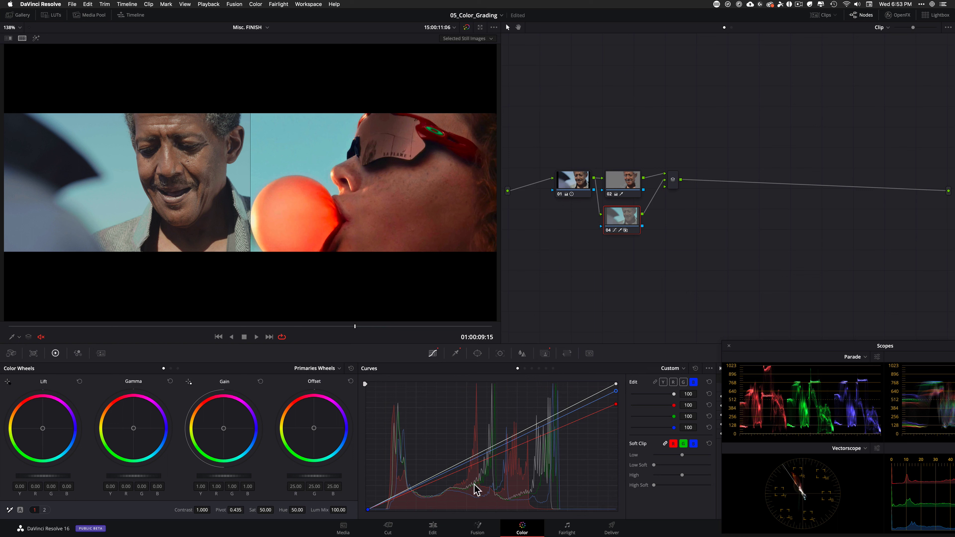
pyautogui.moveTo(617, 405); pyautogui.dragTo(624, 408)
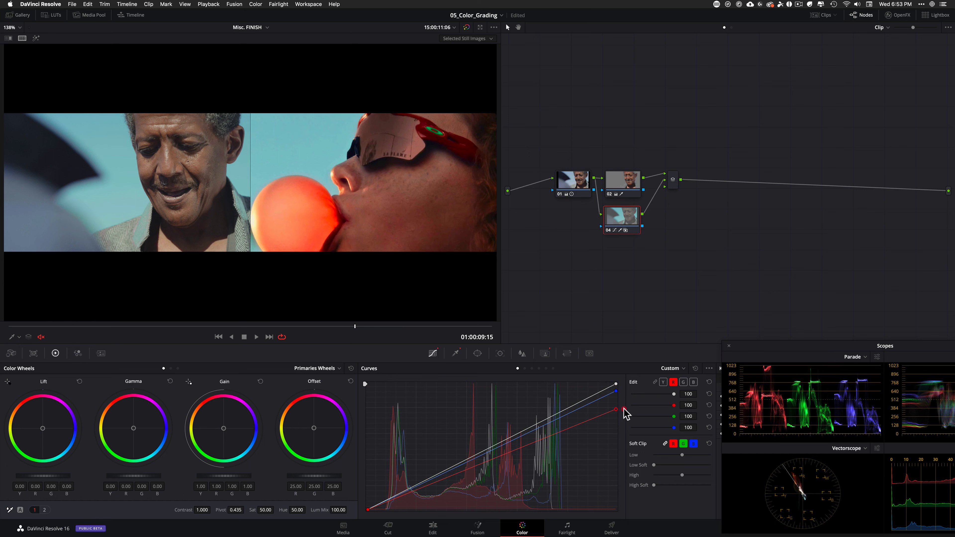
pyautogui.press('alt+super+w')
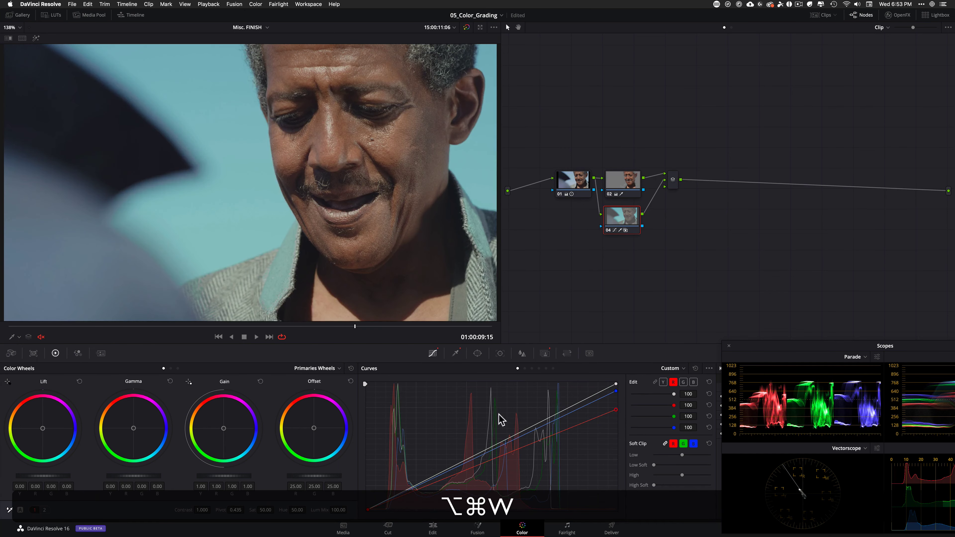
# Step: Review the grade along the clip with node 04 off and on, with all grades bypassed, and beside the reference still
pyautogui.press('super+d')
pyautogui.press('super+d')
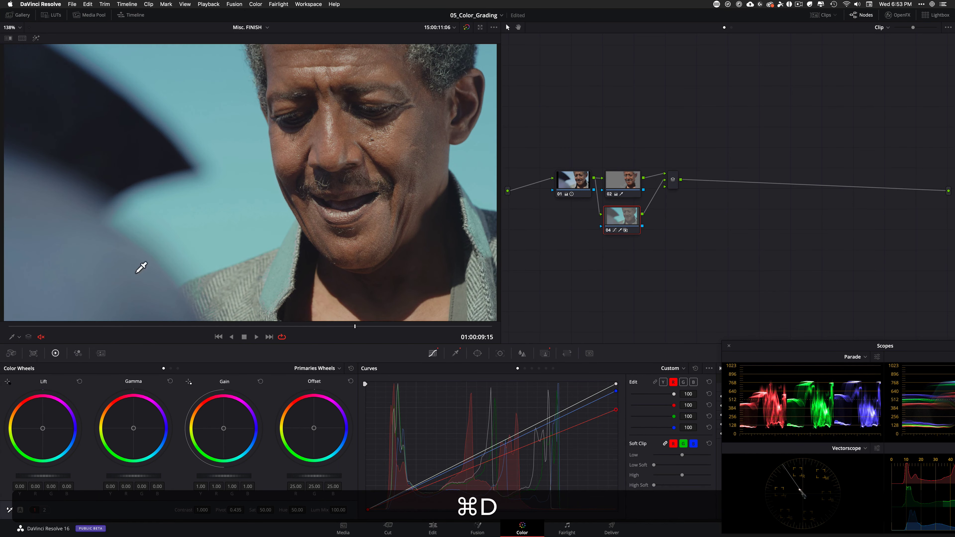
pyautogui.moveTo(246, 326); pyautogui.dragTo(154, 317)
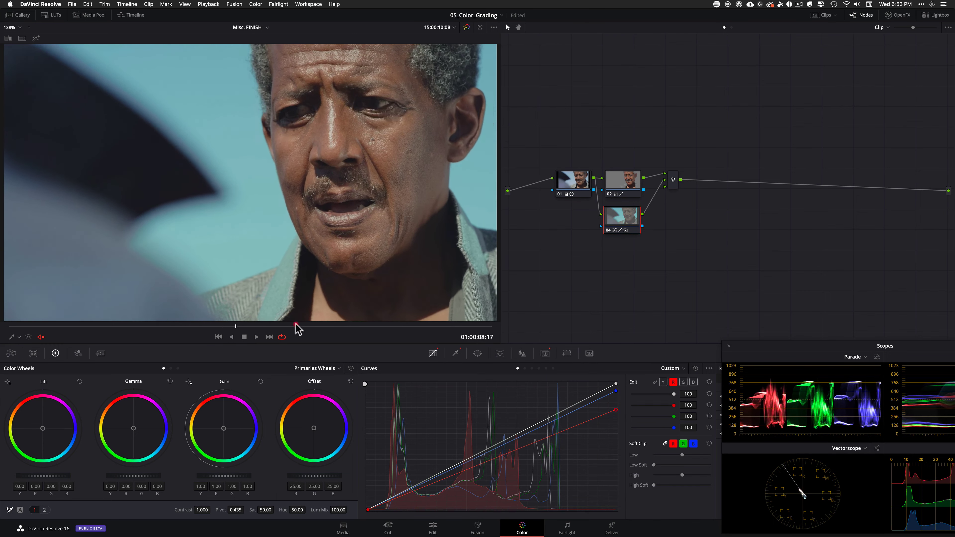
pyautogui.press('super+d')
pyautogui.press('super+d')
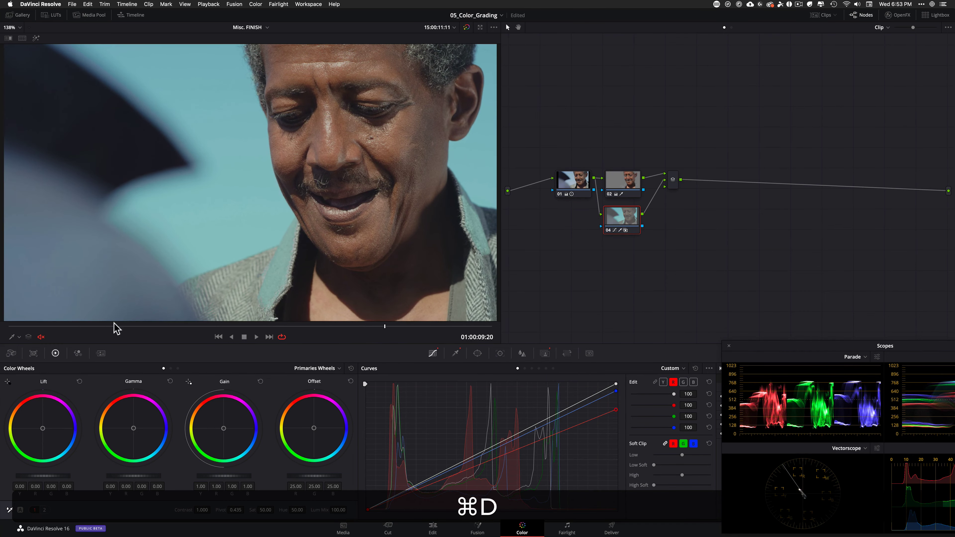
pyautogui.hotkey('shift', 'd')
pyautogui.hotkey('shift', 'd')
pyautogui.moveTo(138, 326); pyautogui.dragTo(244, 333)
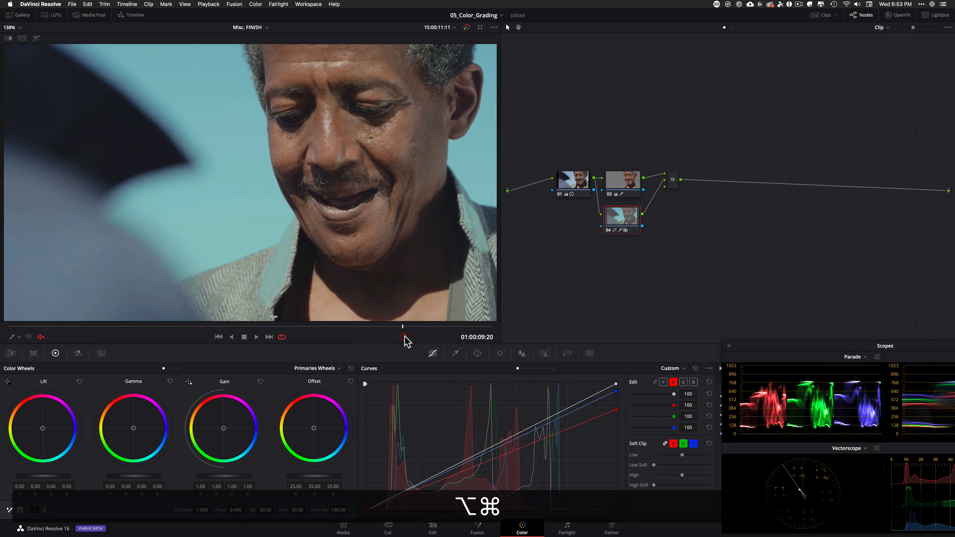
pyautogui.press('alt+super+w')
pyautogui.press('alt+super+w')
pyautogui.hotkey('shift', 'd')
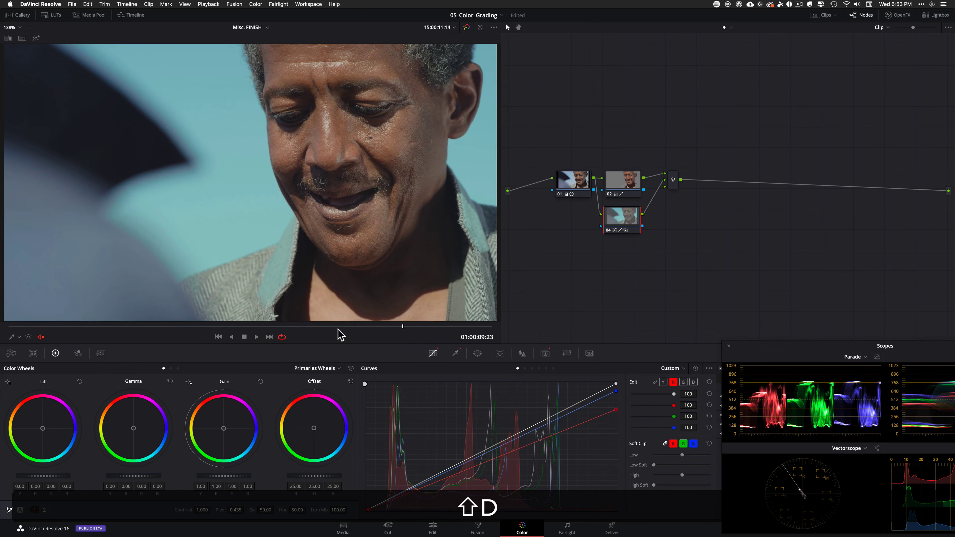
pyautogui.press('super+d')
pyautogui.press('alt+super+d')
pyautogui.press('alt+super+w')
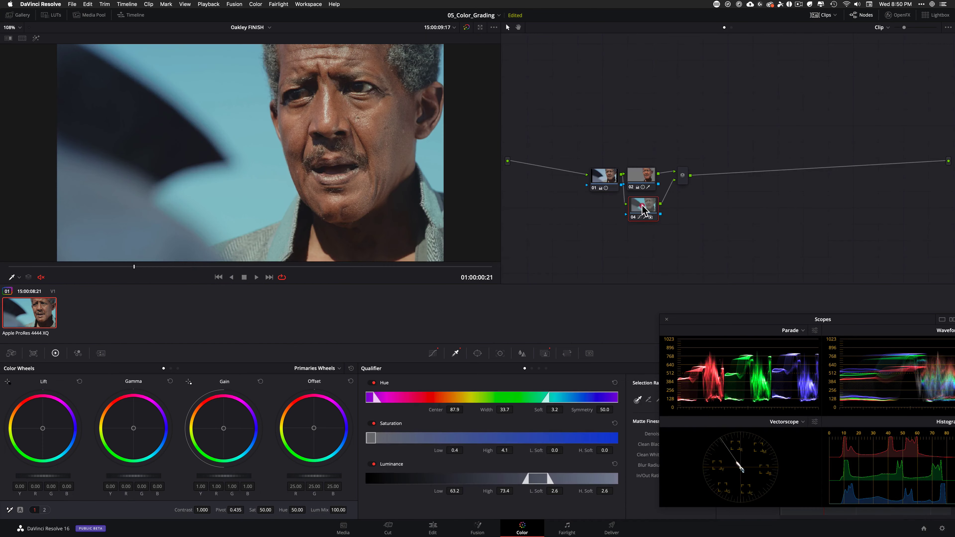
# Step: Raise the low saturation limit of node 04's sky qualifier to 1.3 while checking the selection in highlight view
pyautogui.click(641, 206)
pyautogui.press('super')
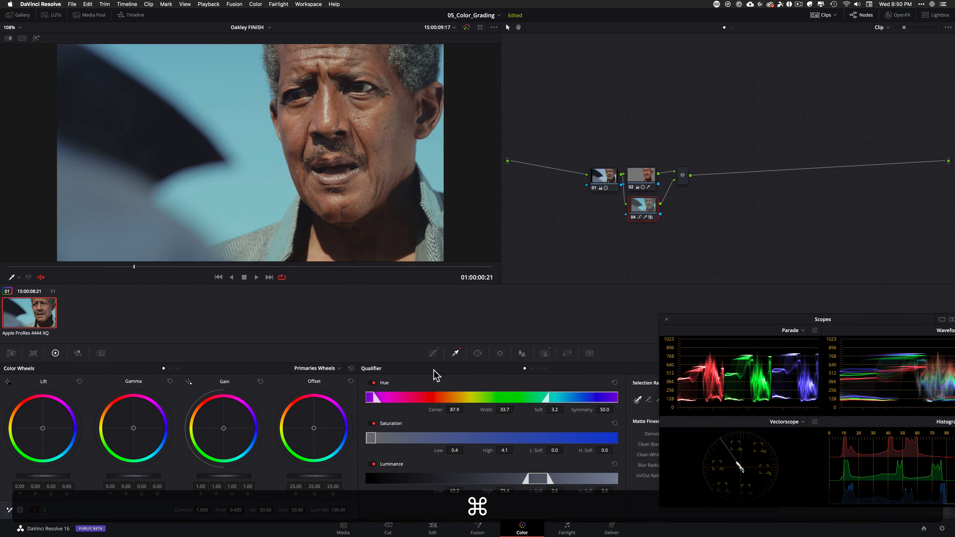
pyautogui.moveTo(184, 269)
pyautogui.mouseDown()
pyautogui.moveTo(213, 271)
pyautogui.moveTo(193, 269)
pyautogui.mouseUp()
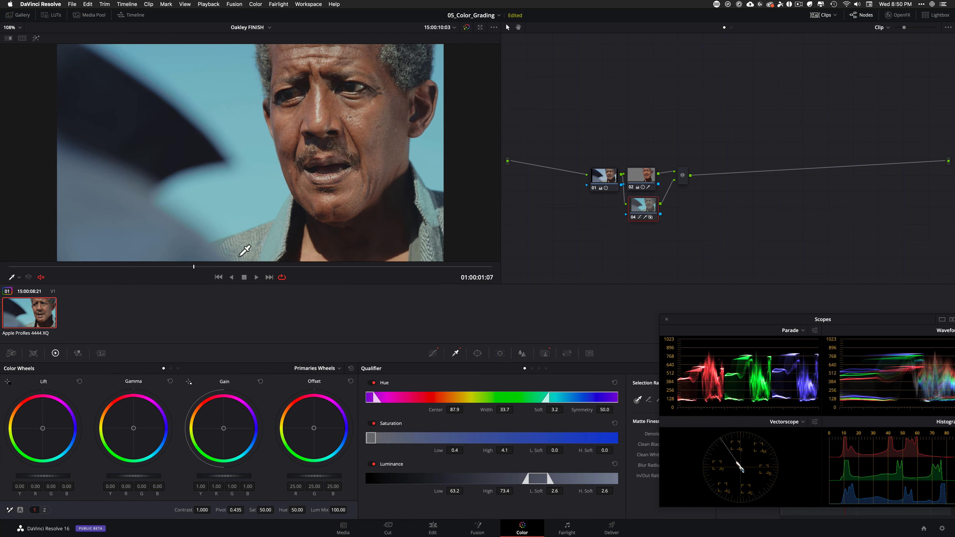
pyautogui.click(211, 268)
pyautogui.hotkey('shift', 'h')
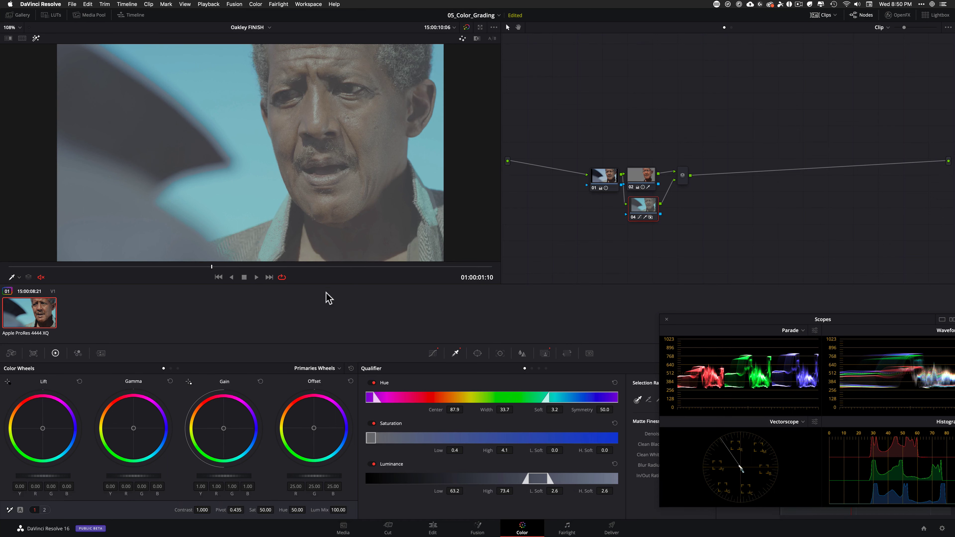
pyautogui.moveTo(195, 271); pyautogui.dragTo(235, 267)
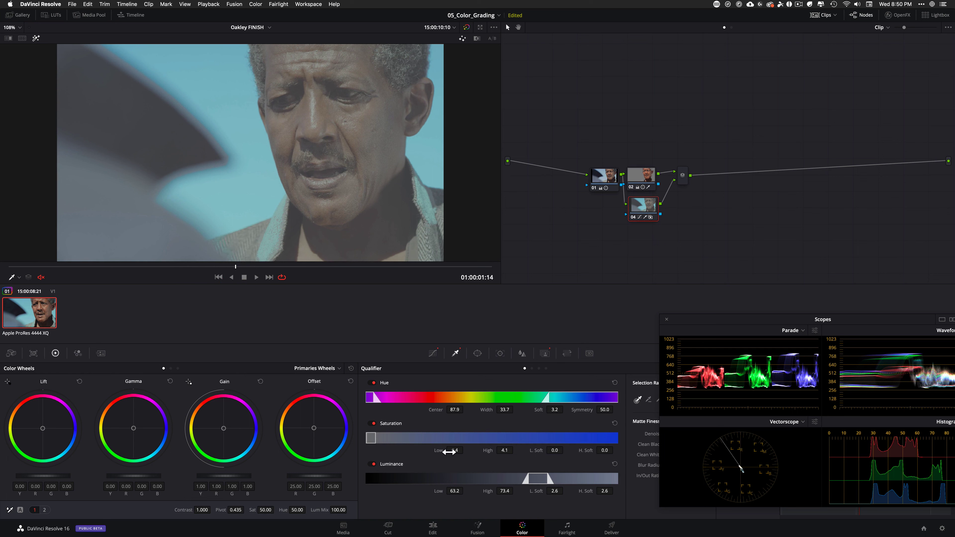
pyautogui.moveTo(458, 450); pyautogui.dragTo(465, 450)
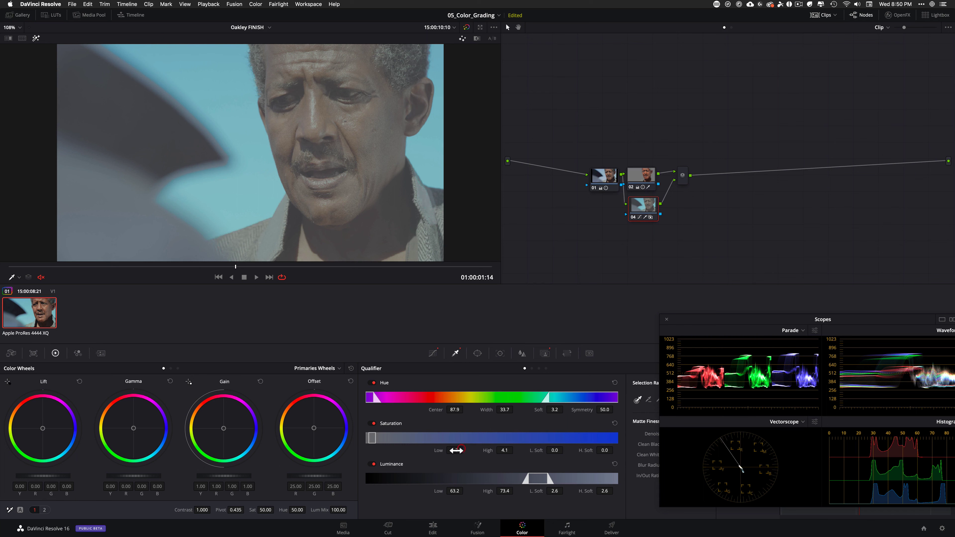
pyautogui.press('super+d')
pyautogui.press('super+d')
# Step: Move the scopes aside, set node 04's matte blur radius to 17.9, and compare the node off and on
pyautogui.moveTo(692, 320); pyautogui.dragTo(849, 333)
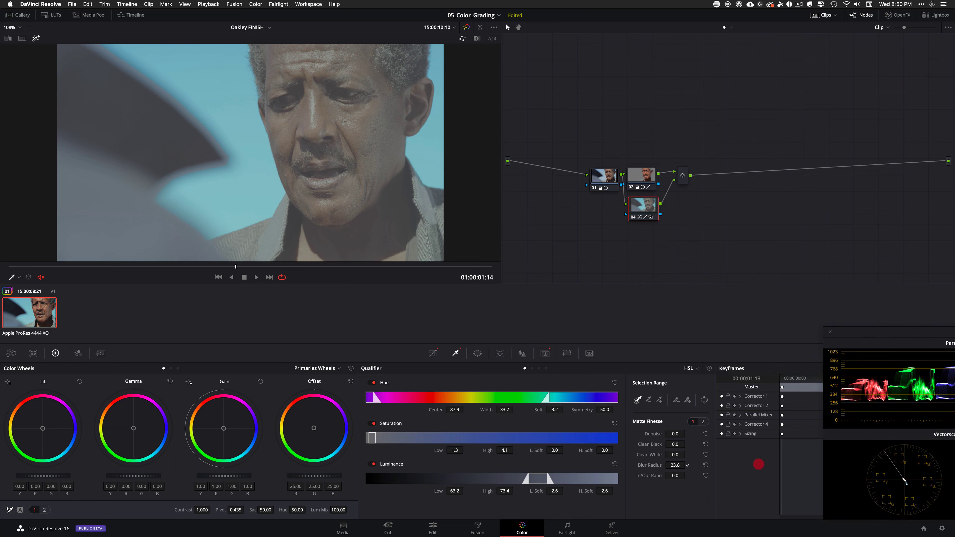
pyautogui.moveTo(728, 466); pyautogui.dragTo(751, 466)
pyautogui.press('super+d')
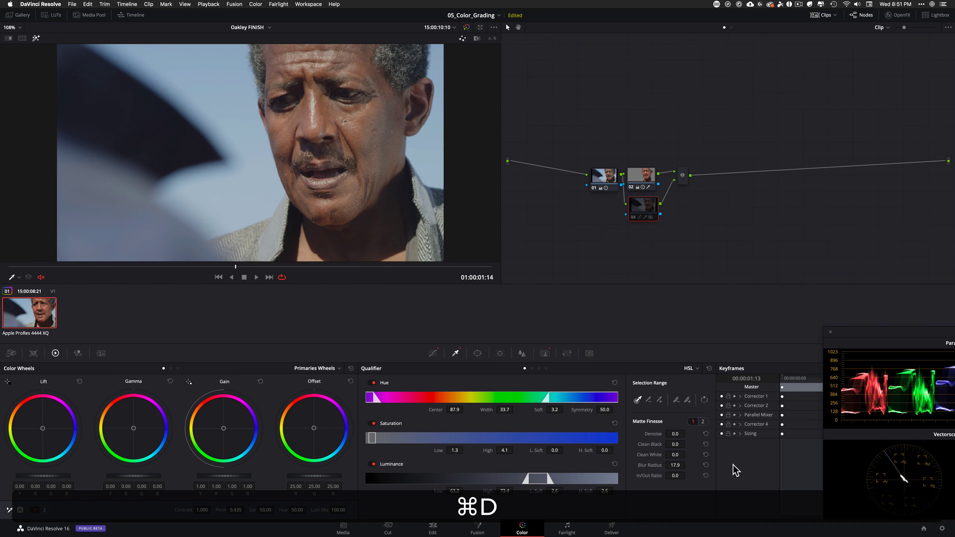
pyautogui.press('super+d')
pyautogui.press('super+d')
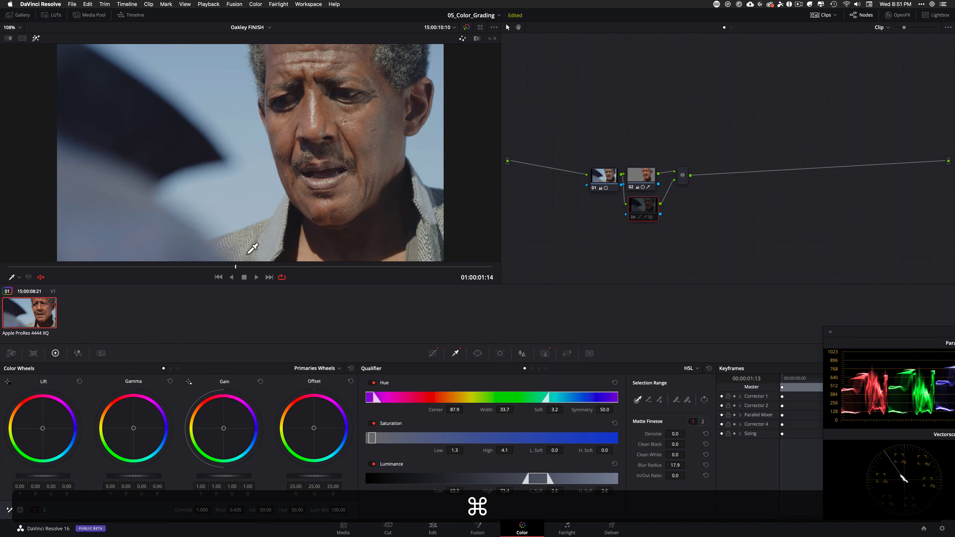
pyautogui.press('super+d')
pyautogui.press('shift+super+d')
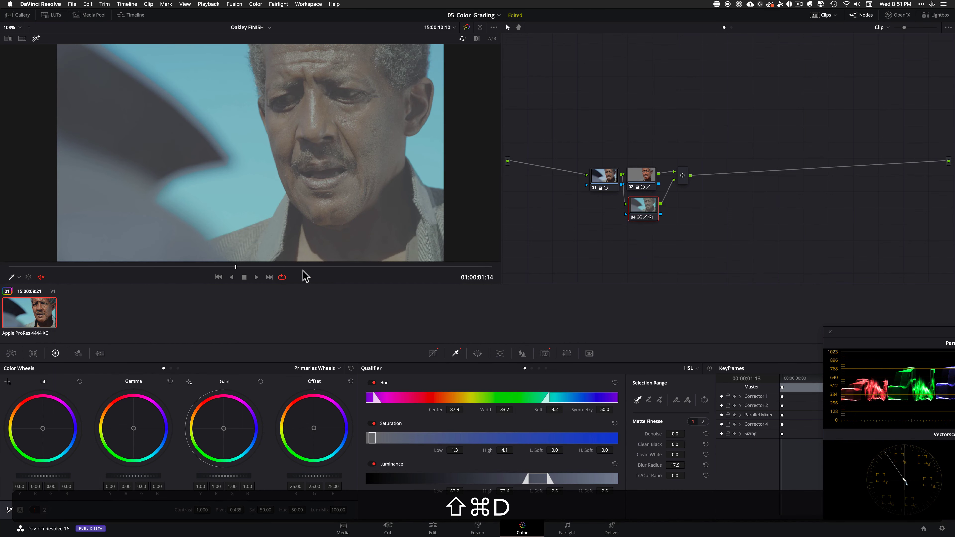
# Step: Leave highlight view and review the clip at several frames with node 04 off and on and with all grades bypassed
pyautogui.hotkey('shift', 'h')
pyautogui.press('super+d')
pyautogui.press('super+d')
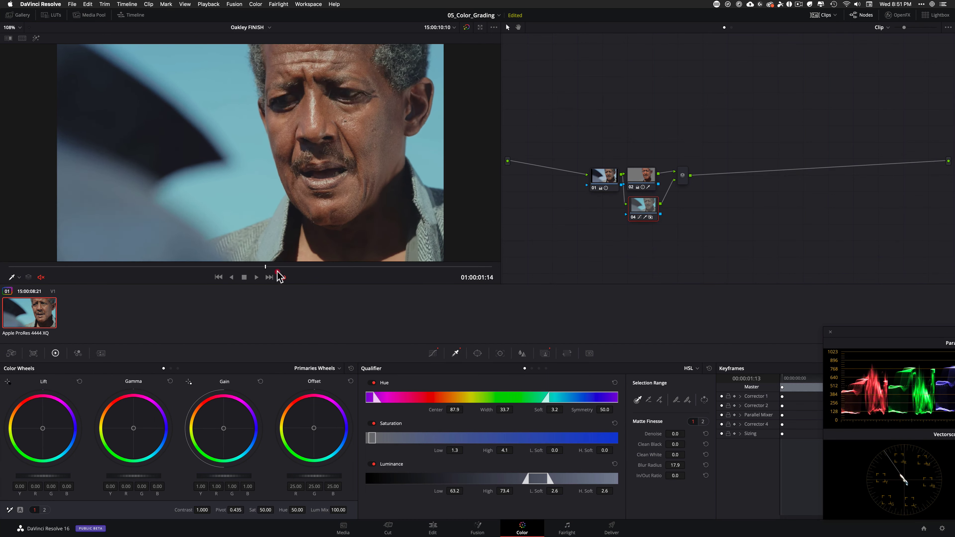
pyautogui.moveTo(430, 280); pyautogui.dragTo(336, 280)
pyautogui.press('super+d')
pyautogui.press('super+d')
pyautogui.press('shift+super+d')
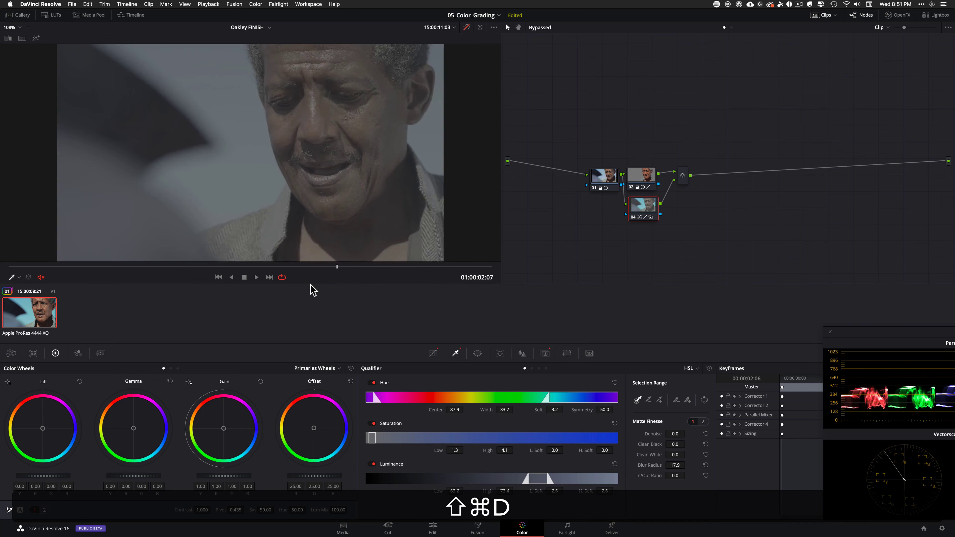
pyautogui.hotkey('shift', 'd')
pyautogui.moveTo(183, 264); pyautogui.dragTo(33, 263)
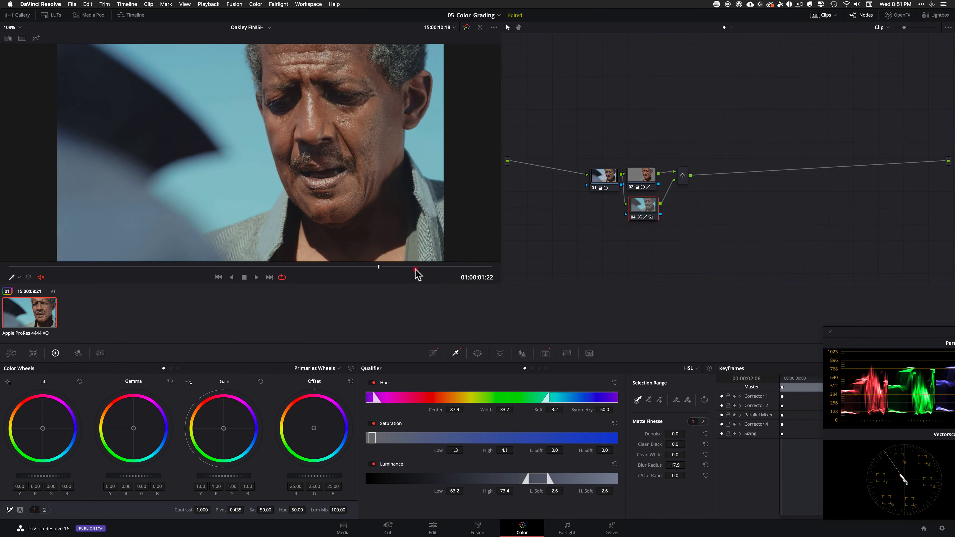
pyautogui.moveTo(433, 270); pyautogui.dragTo(314, 270)
# Step: Add a serial node after the parallel mixer and set the split-screen comparison to selected still images
pyautogui.hotkey('alt', 's')
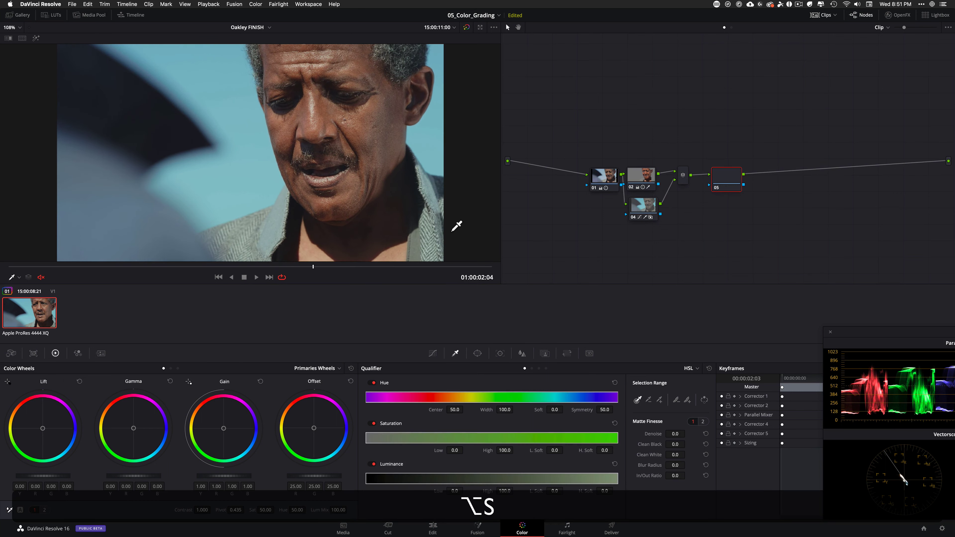
pyautogui.press('alt+super+w')
pyautogui.click(18, 17)
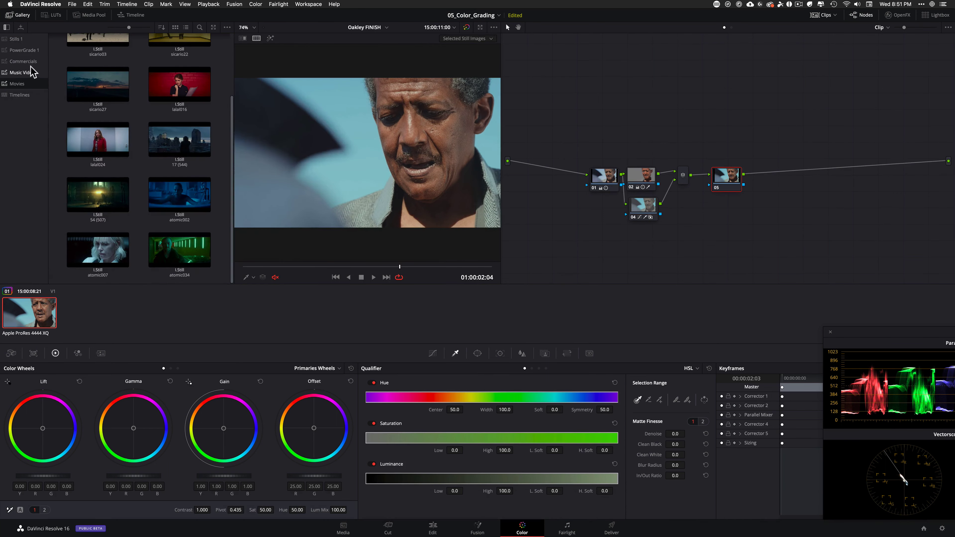
pyautogui.click(22, 61)
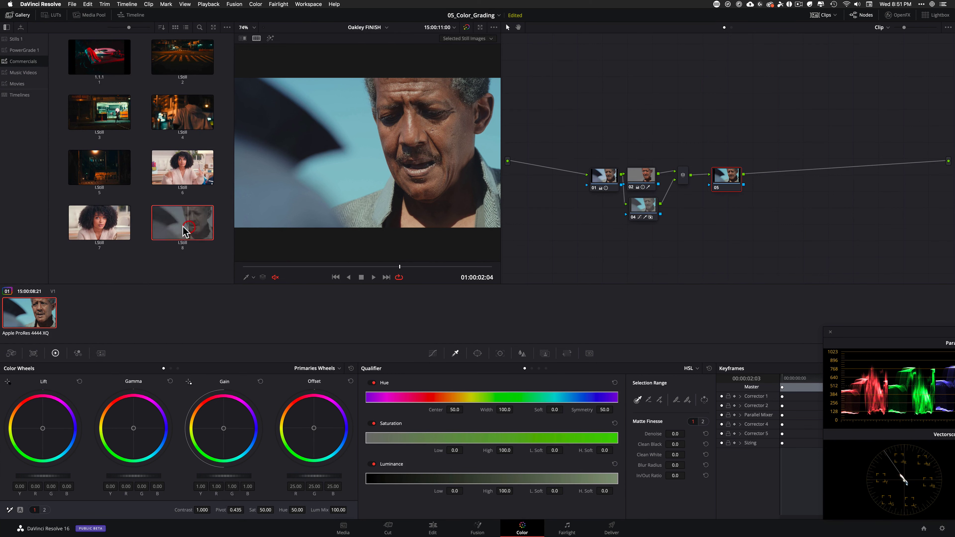
pyautogui.click(18, 15)
pyautogui.click(488, 38)
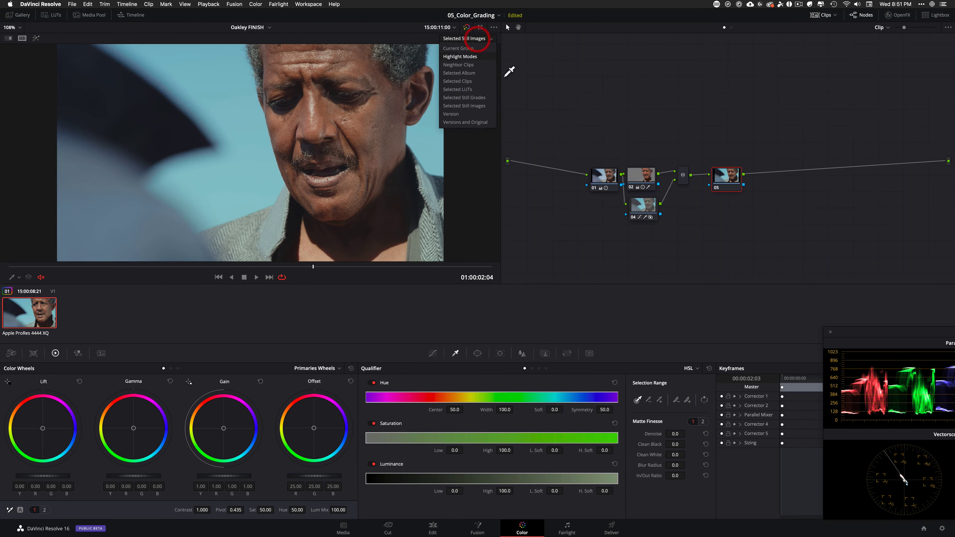
pyautogui.click(484, 106)
pyautogui.press('alt+super+w')
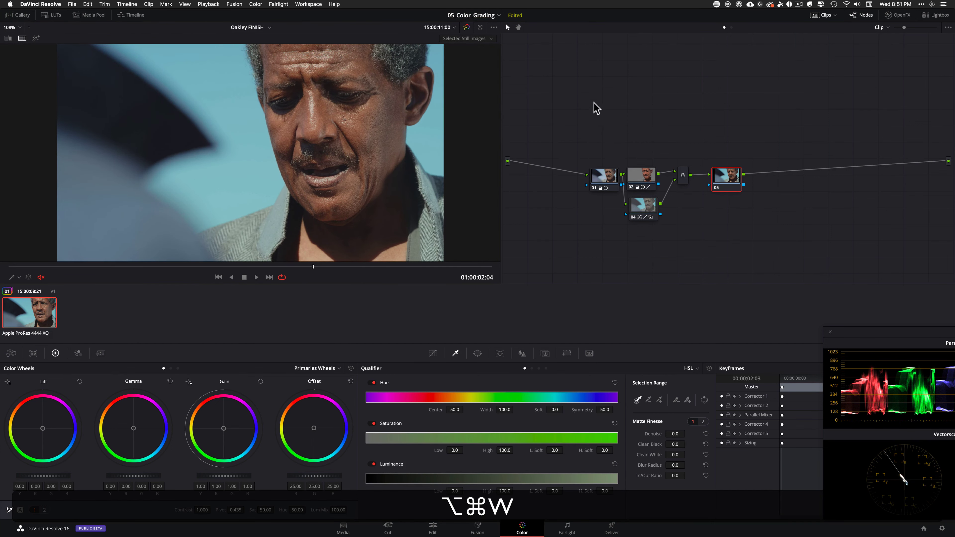
# Step: Choose the bubblegum still for the side-by-side comparison and raise node 05's color boost to about 11
pyautogui.click(20, 15)
pyautogui.click(109, 218)
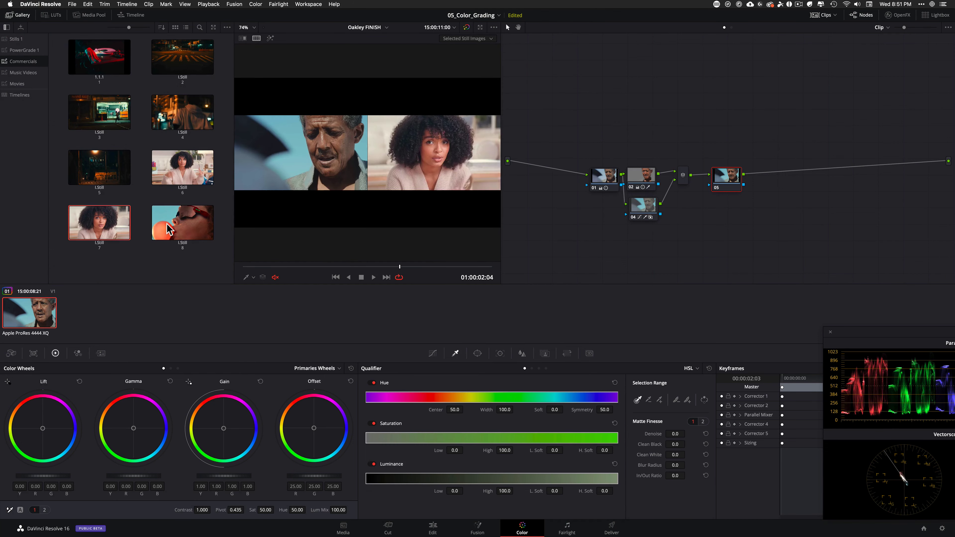
pyautogui.click(180, 226)
pyautogui.click(10, 17)
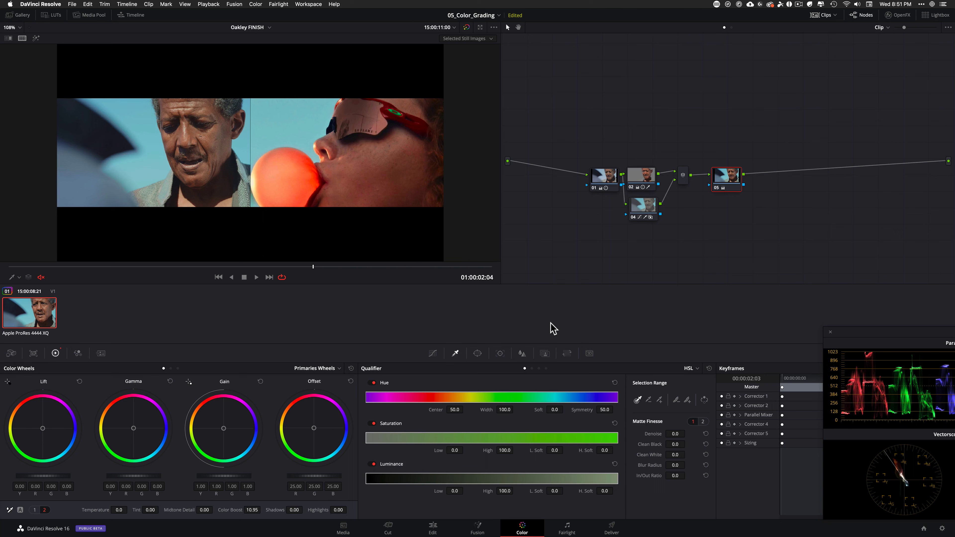
# Step: Compare the clip beside the bubblegum still with nodes 05, 04 and 02 each switched off and on
pyautogui.press('super+d')
pyautogui.click(637, 209)
pyautogui.press('super+d')
pyautogui.press('super+d')
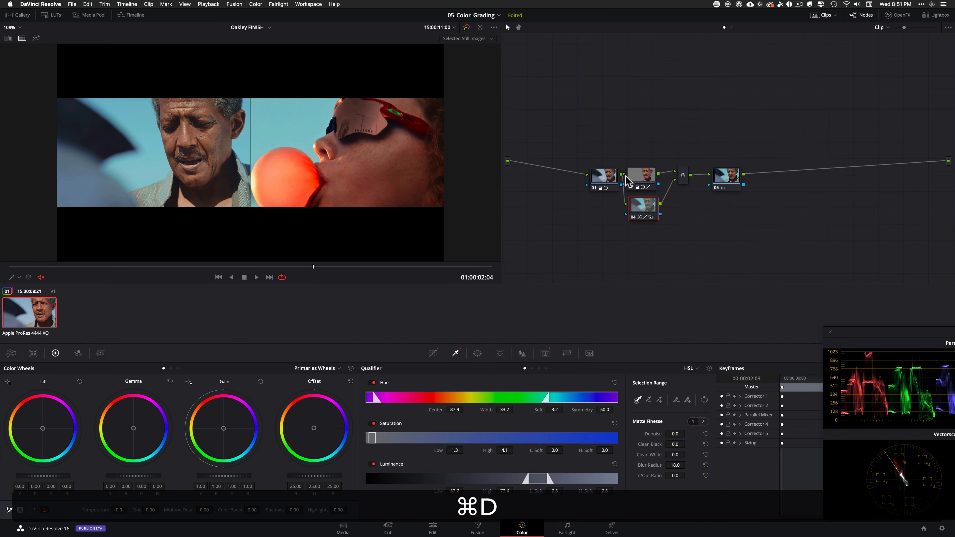
pyautogui.click(643, 177)
pyautogui.press('super+d')
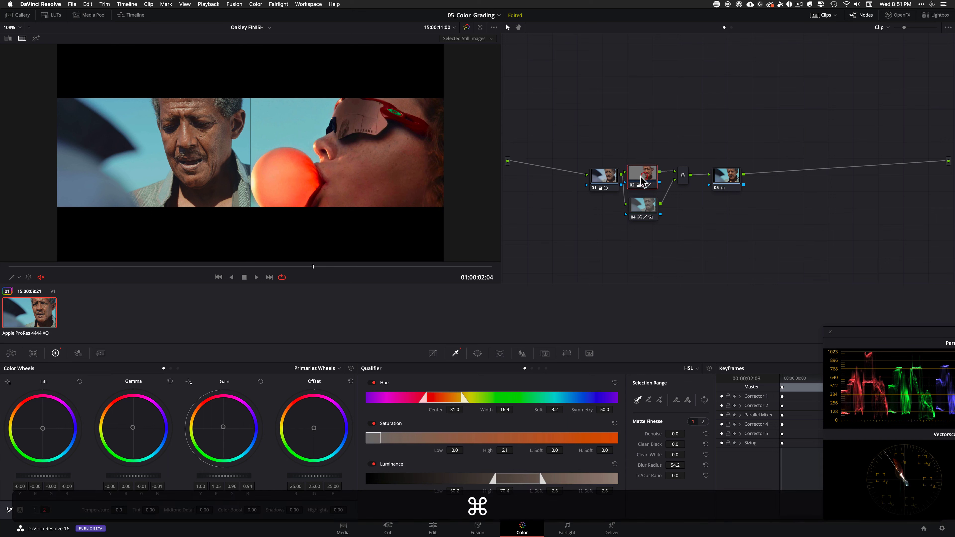
pyautogui.press('super+d')
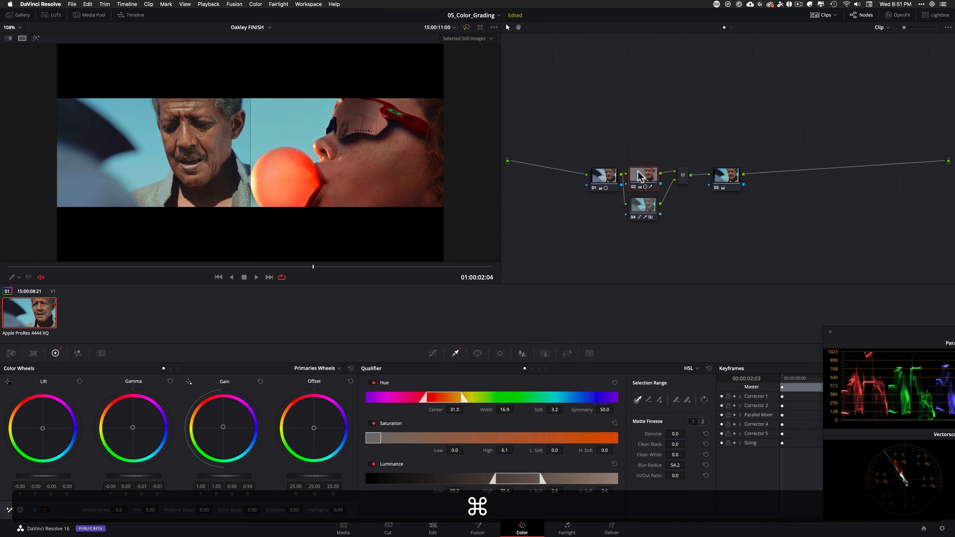
pyautogui.press('super+d')
pyautogui.press('super+d')
# Step: Inspect node 02's skin selection in highlight view and review the clip with that node off and on
pyautogui.press('shift')
pyautogui.hotkey('shift', 'h')
pyautogui.press('alt+shift+super+w')
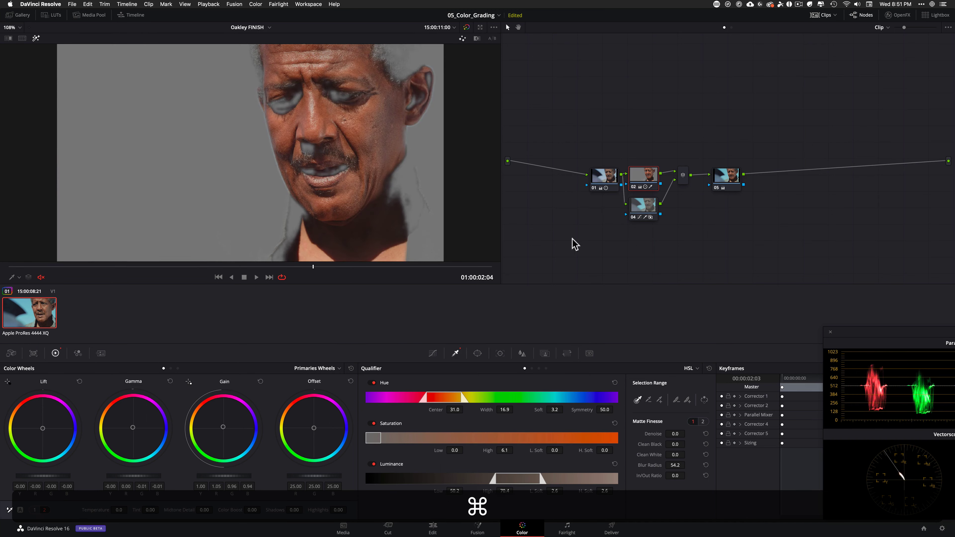
pyautogui.moveTo(205, 266); pyautogui.dragTo(337, 273)
pyautogui.press('super+d')
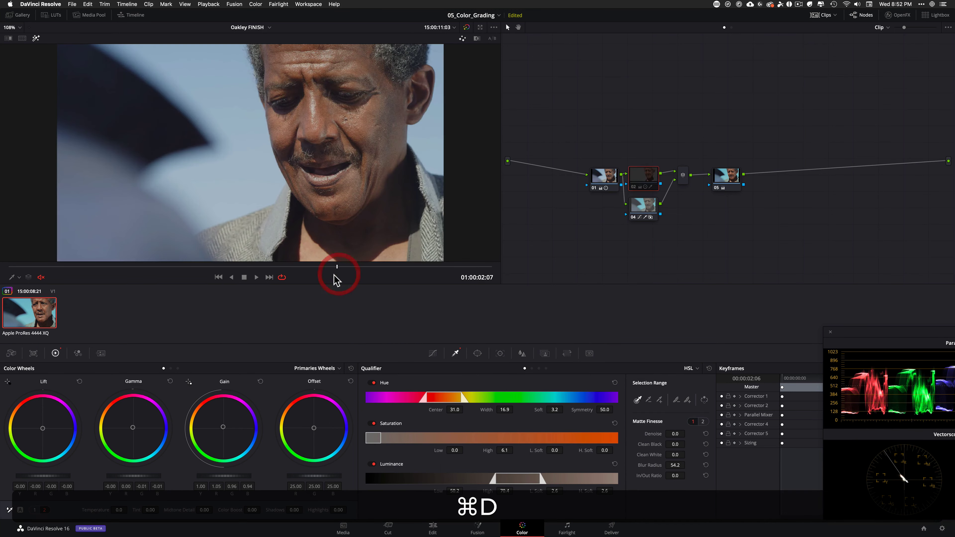
pyautogui.press('shift')
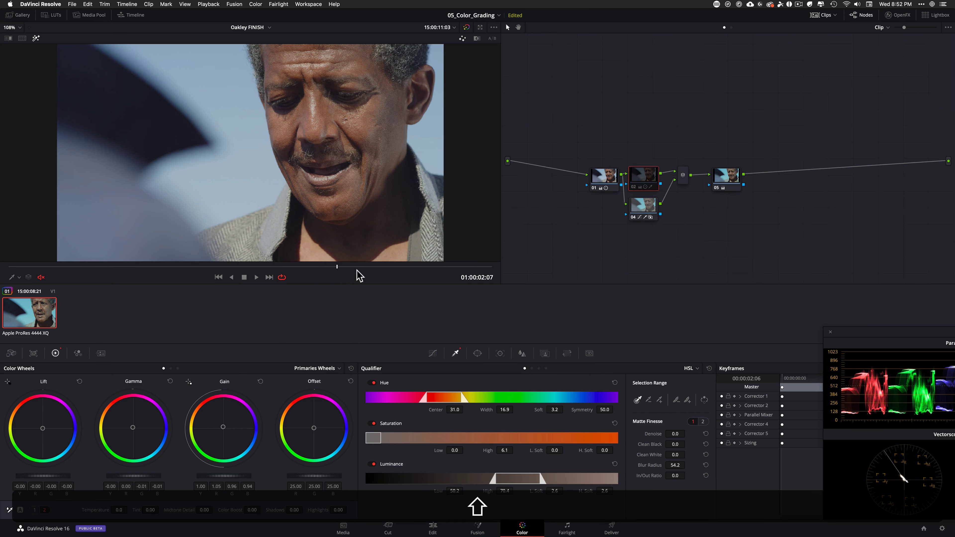
pyautogui.hotkey('shift', 'h')
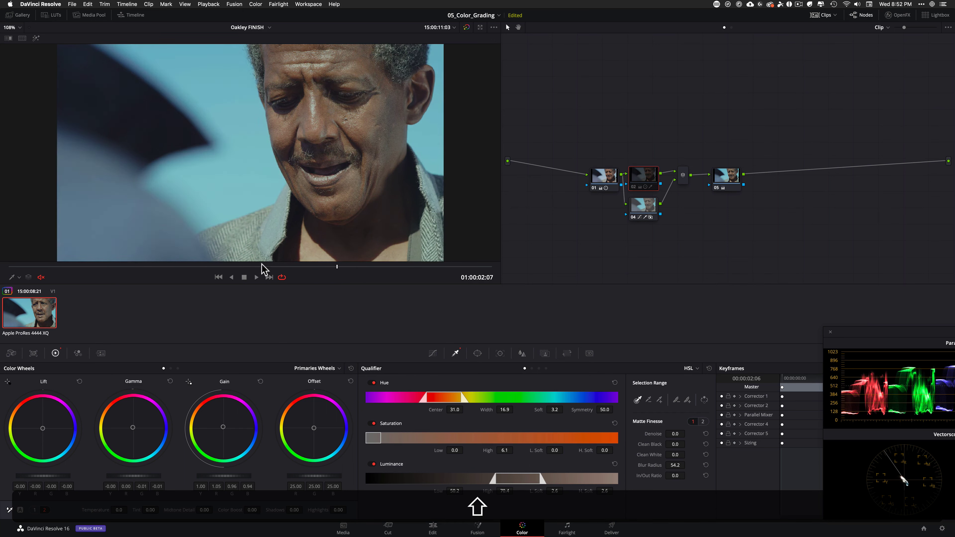
pyautogui.moveTo(337, 267)
pyautogui.mouseDown()
pyautogui.moveTo(401, 271)
pyautogui.moveTo(74, 265)
pyautogui.moveTo(349, 267)
pyautogui.mouseUp()
pyautogui.press('super+d')
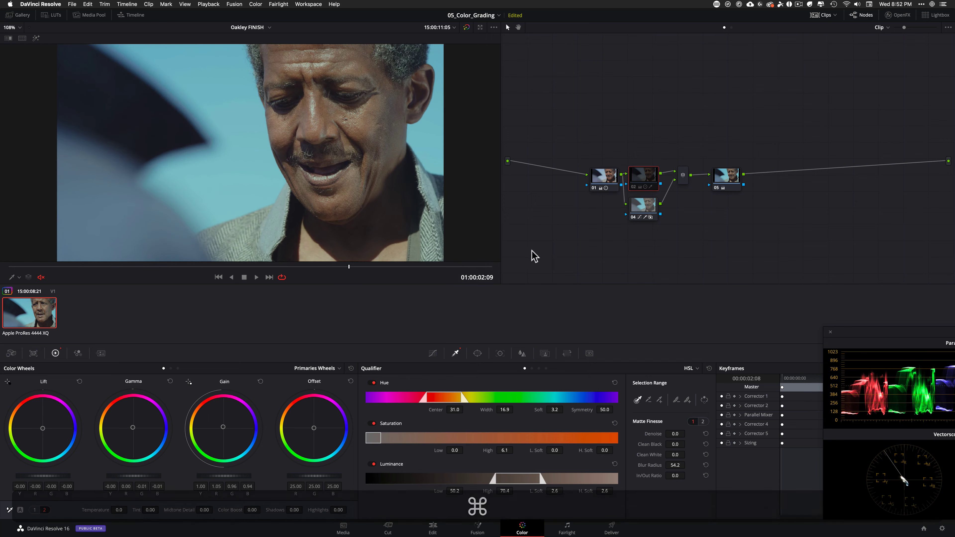
pyautogui.moveTo(166, 267); pyautogui.dragTo(437, 284)
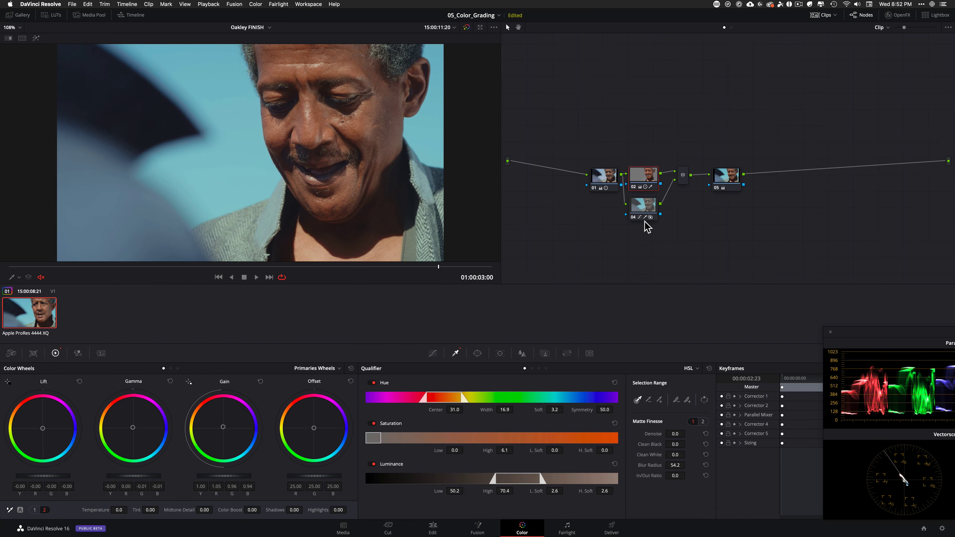
# Step: Compare the graded clip with the bubblegum still side by side and as an inverted wipe
pyautogui.press('alt+super+w')
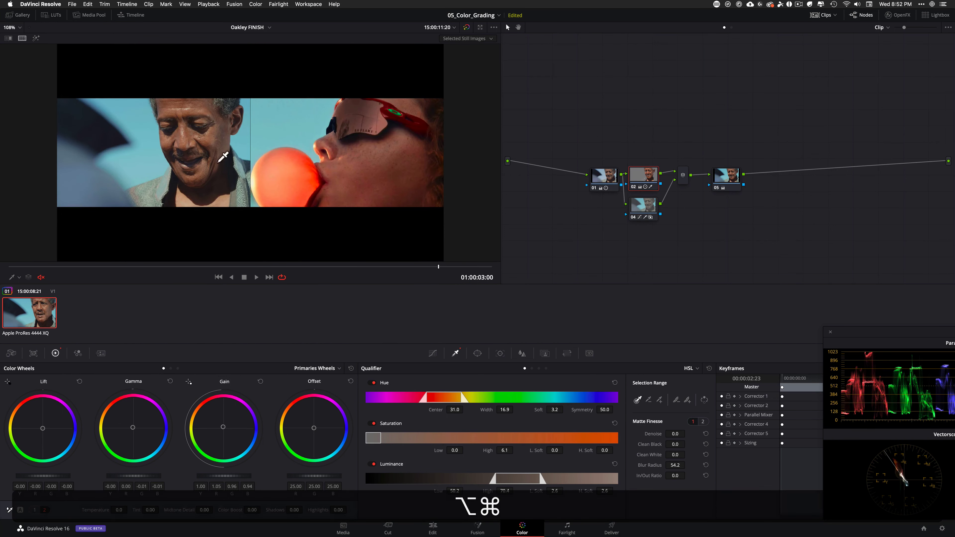
pyautogui.press('alt+super+w')
pyautogui.press('alt+super+w')
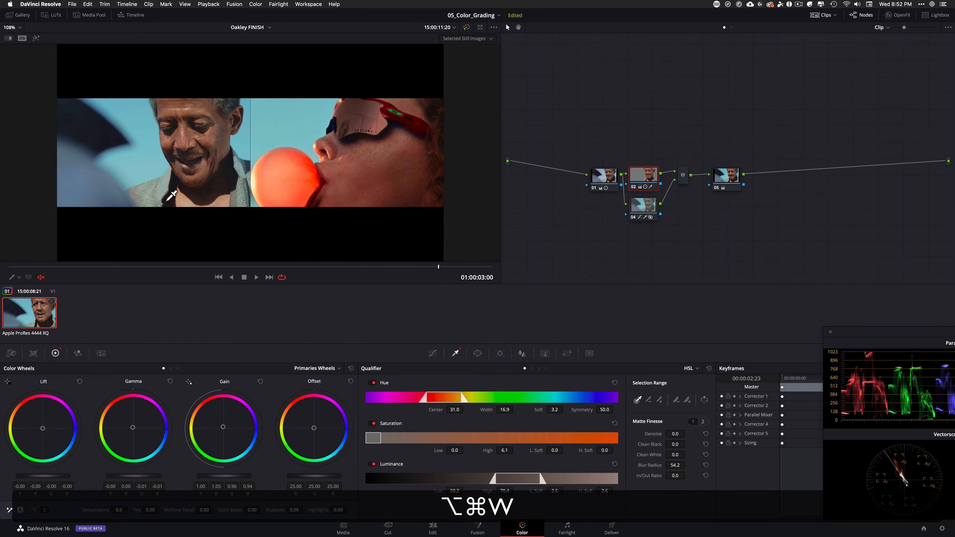
pyautogui.press('alt+super+w')
pyautogui.press('super+w')
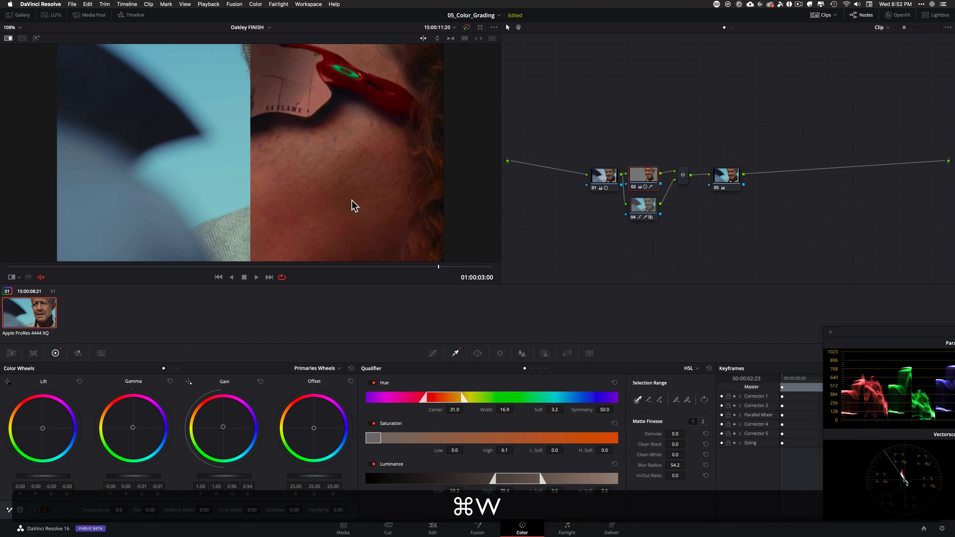
pyautogui.hotkey('alt', 'w')
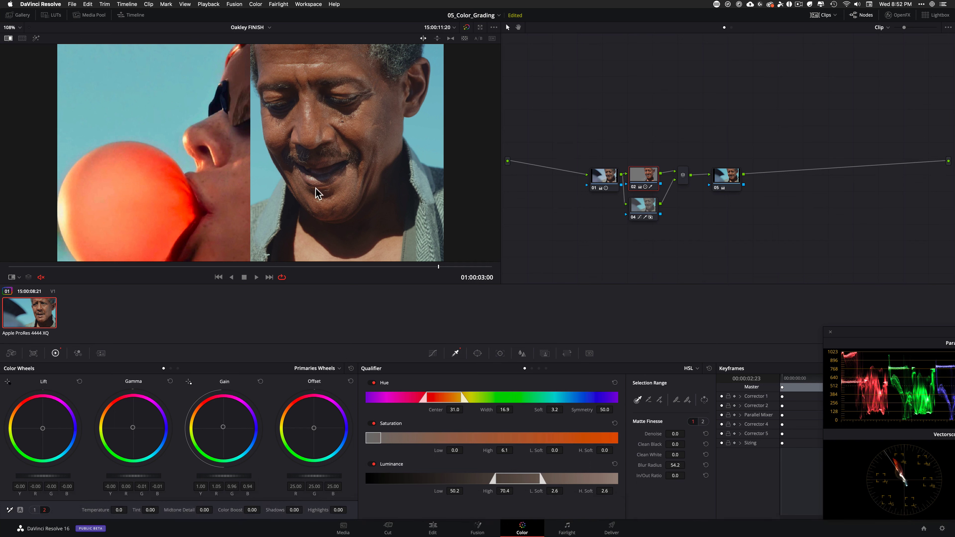
# Step: Shift node 05's gain to green 1.02 and blue 0.98, and compare the node off and on without the reference wipe
pyautogui.click(739, 184)
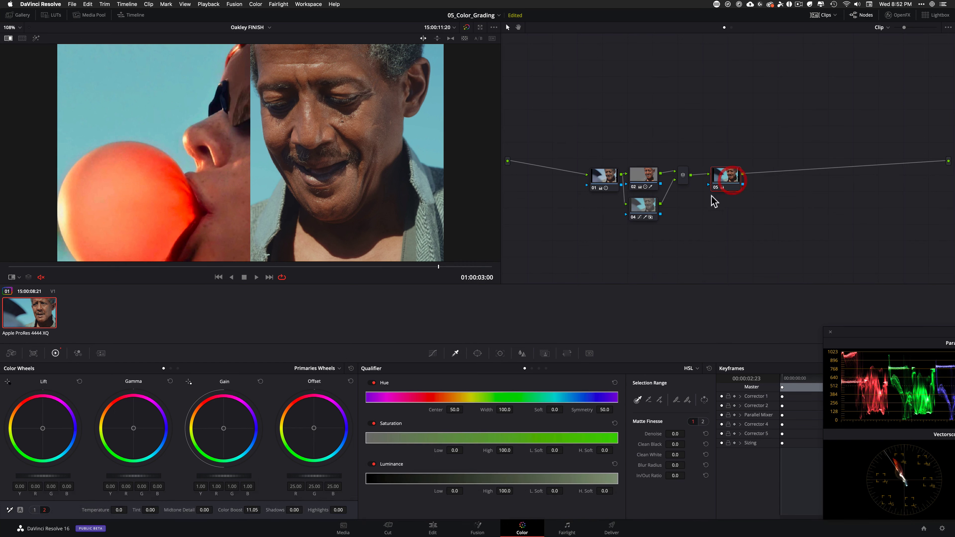
pyautogui.press('super+d')
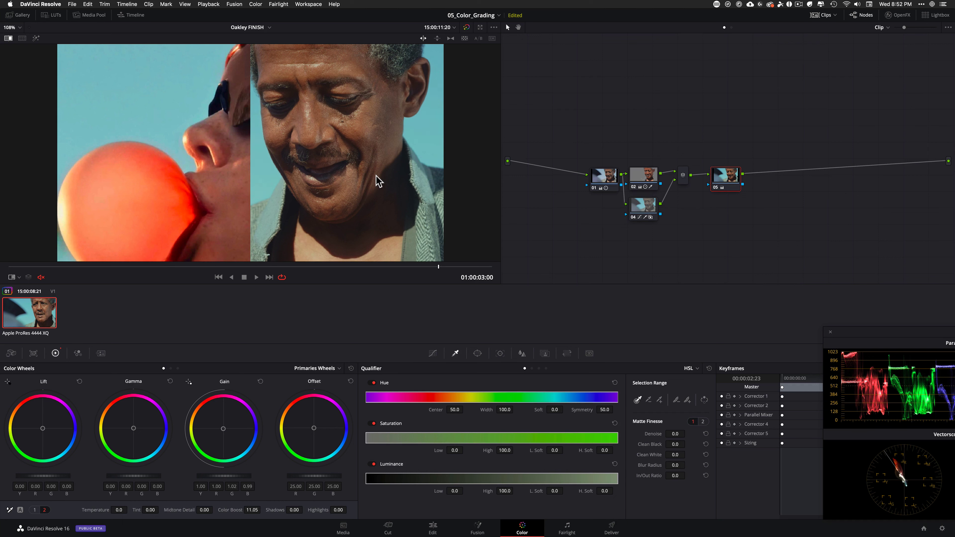
pyautogui.press('super+d')
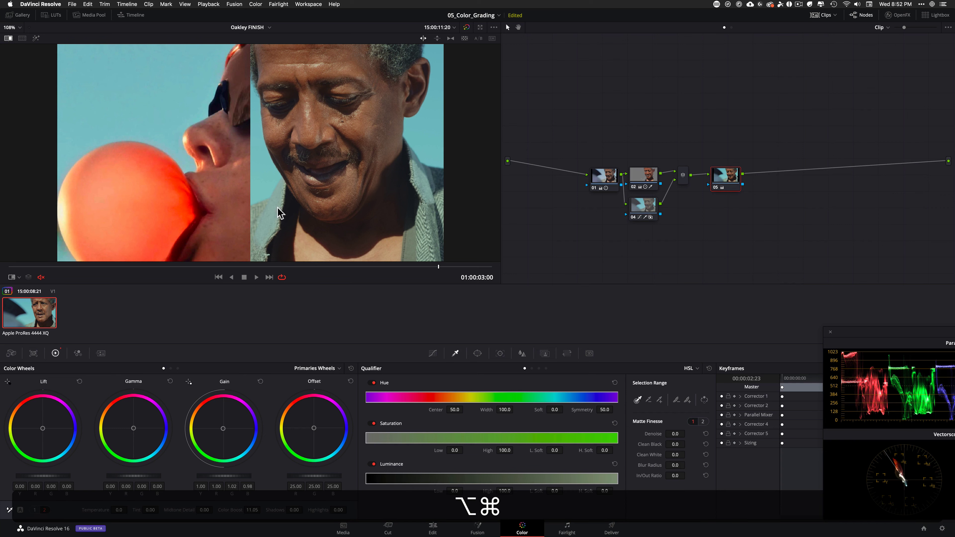
pyautogui.press('alt+super+w')
pyautogui.press('super+d')
pyautogui.press('super+d')
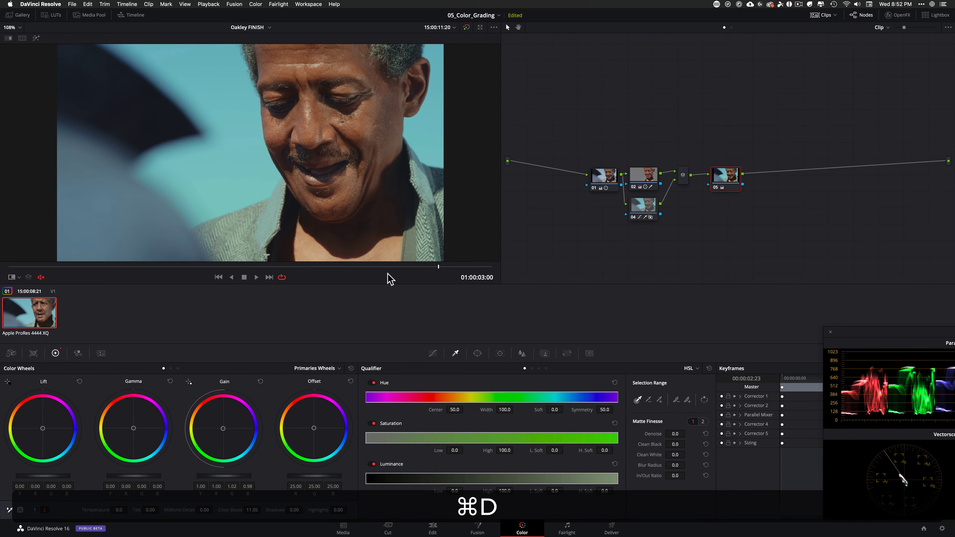
pyautogui.moveTo(265, 268); pyautogui.dragTo(146, 267)
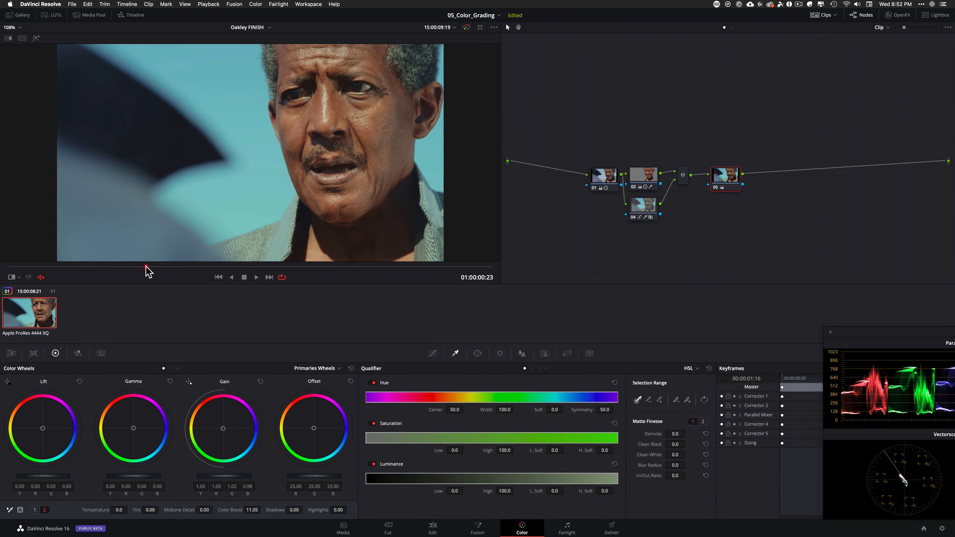
# Step: Add a serial node with the Film Grain effect, using the 16mm Archival preset and a grain strength of 0.306
pyautogui.hotkey('alt', 's')
pyautogui.click(905, 14)
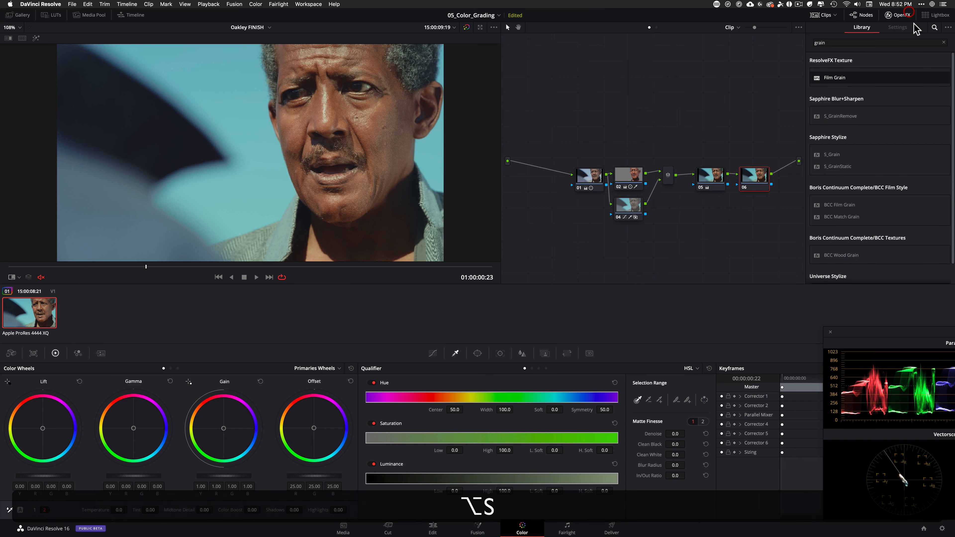
pyautogui.moveTo(833, 79); pyautogui.dragTo(755, 178)
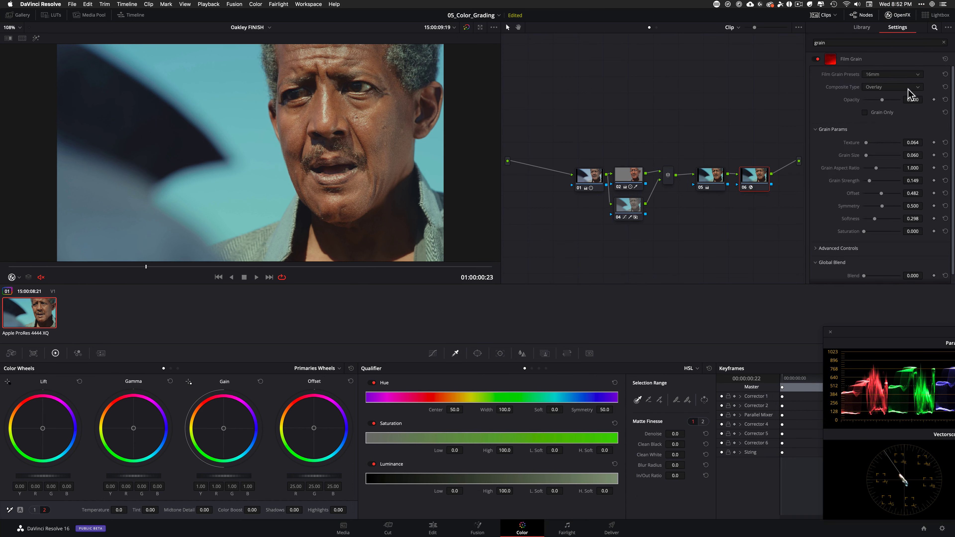
pyautogui.click(885, 74)
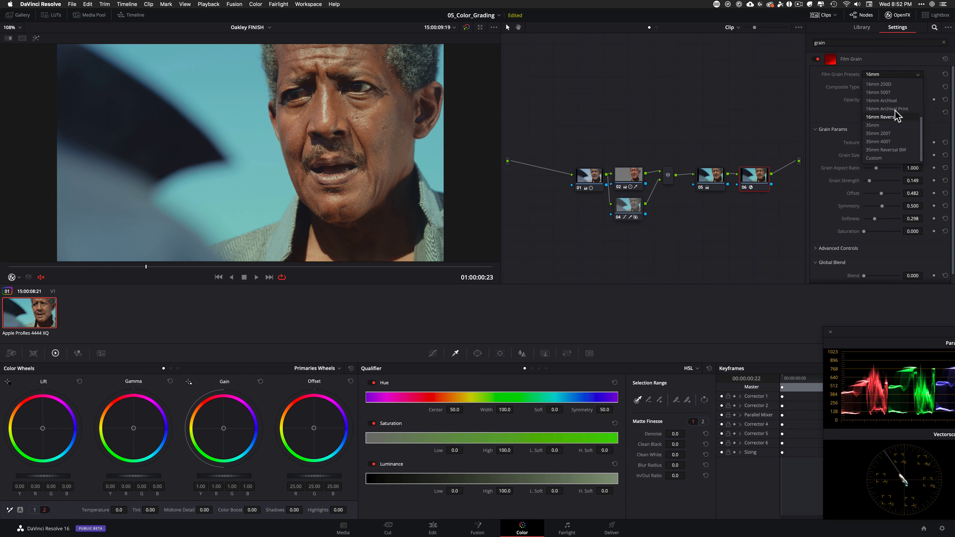
pyautogui.click(902, 101)
pyautogui.moveTo(873, 182); pyautogui.dragTo(875, 181)
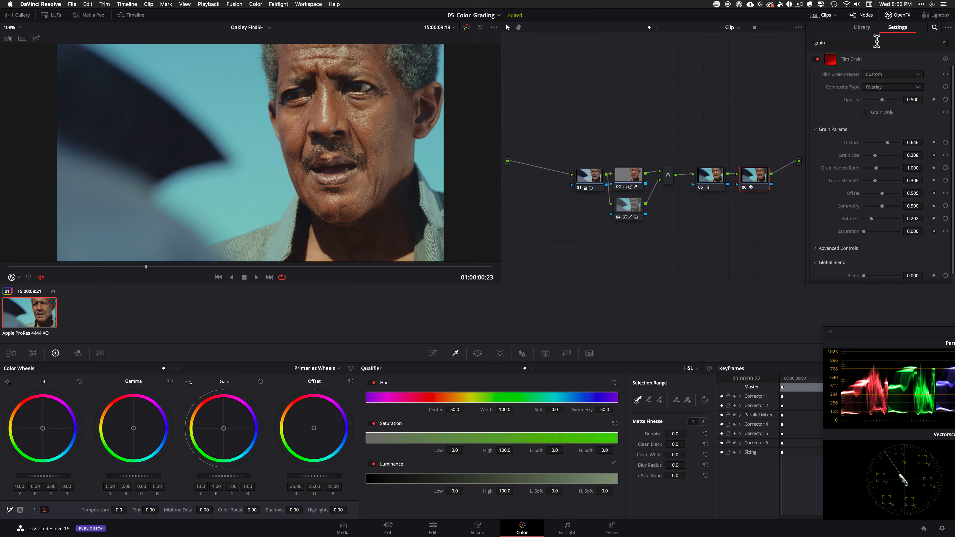
pyautogui.click(898, 15)
# Step: Play the finished clip and compare it at another frame with all grades bypassed and restored
pyautogui.hotkey('shift', 'd')
pyautogui.hotkey('shift', 'd')
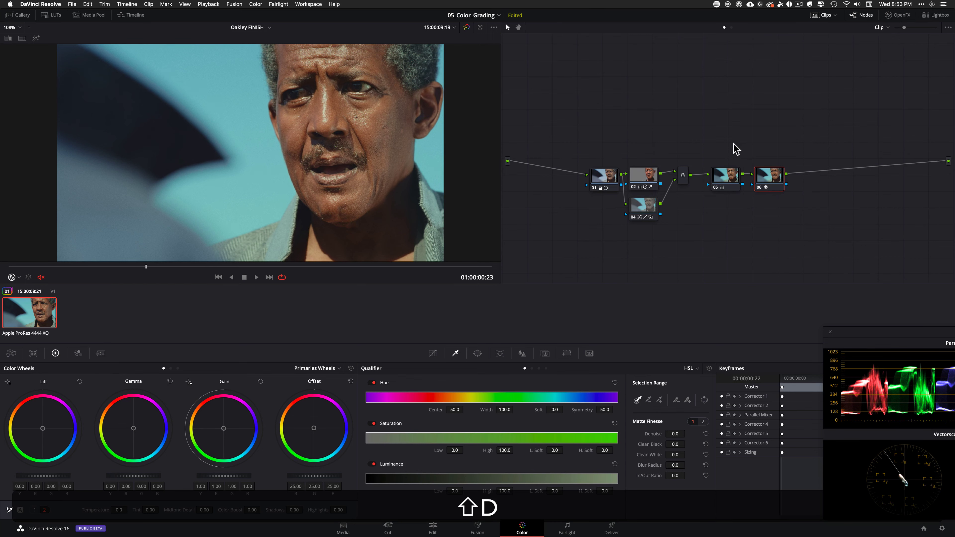
pyautogui.press('space')
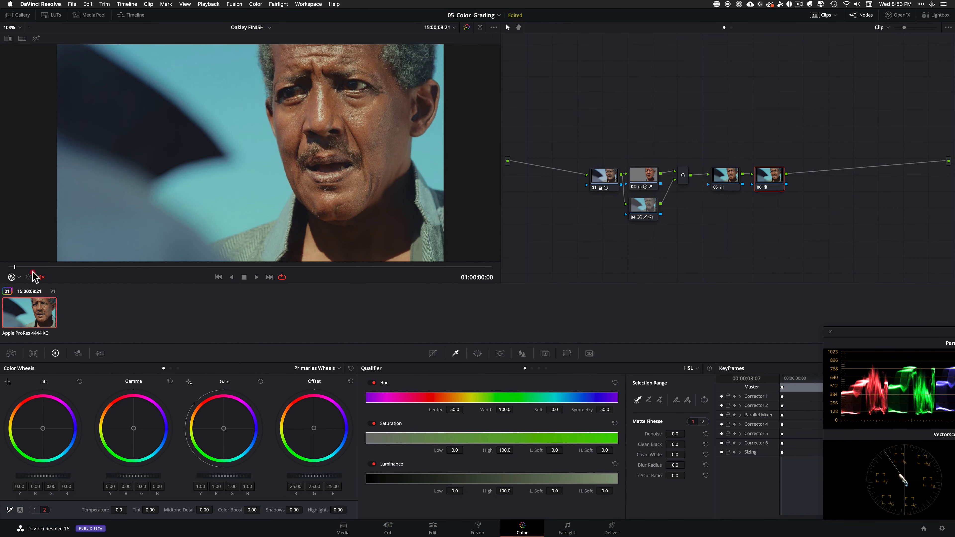
pyautogui.click(134, 269)
pyautogui.hotkey('shift', 'd')
pyautogui.hotkey('shift', 'd')
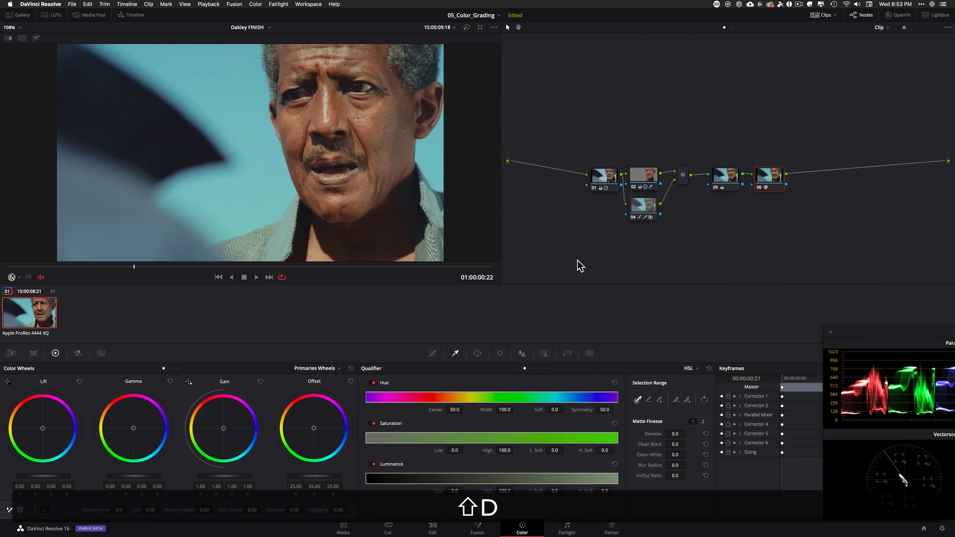
# Step: Set node 02's gain to red 1.09, green 0.91 and blue 0.92 beside the bubblegum still, and review the clip with grades off and on
pyautogui.press('alt+super+w')
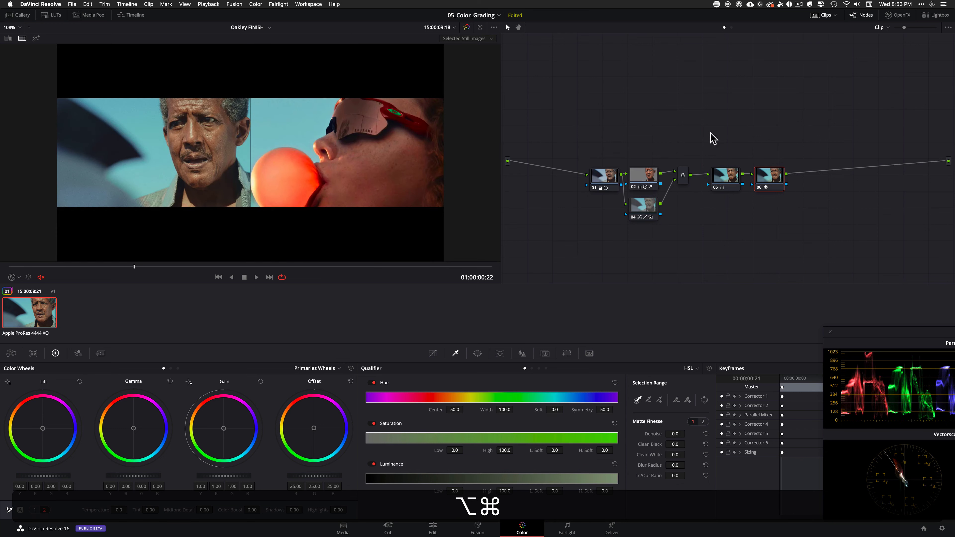
pyautogui.click(643, 175)
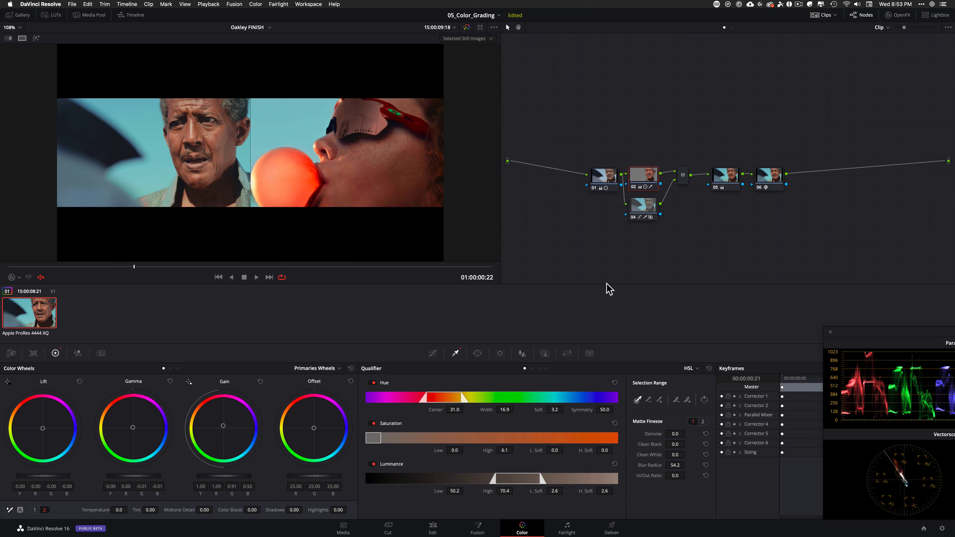
pyautogui.press('super+d')
pyautogui.press('shift+super+d')
pyautogui.hotkey('shift', 'd')
pyautogui.press('alt+super+w')
pyautogui.moveTo(44, 268); pyautogui.dragTo(136, 269)
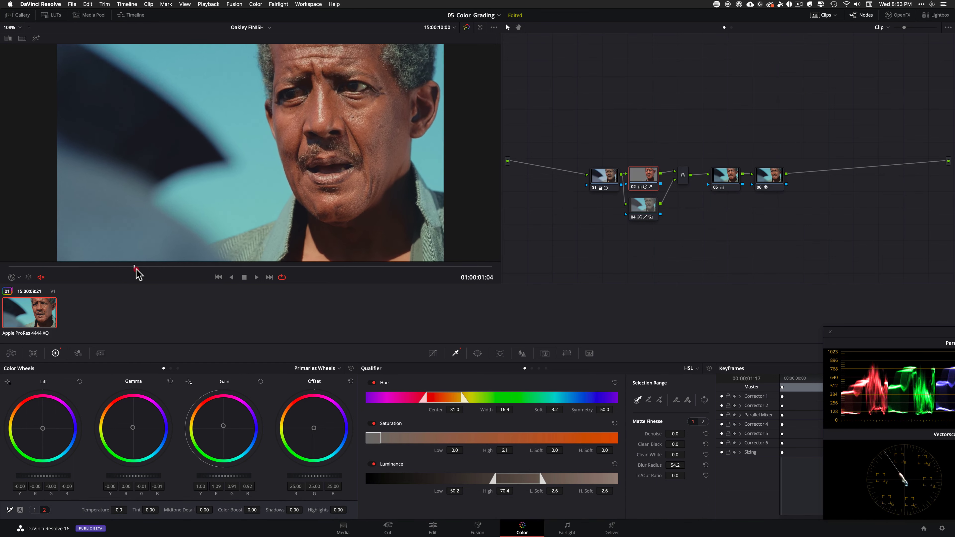
# Step: Compare the man's clip with the bubblegum still in split screen, return to the full image and check another frame
pyautogui.press('alt+super+w')
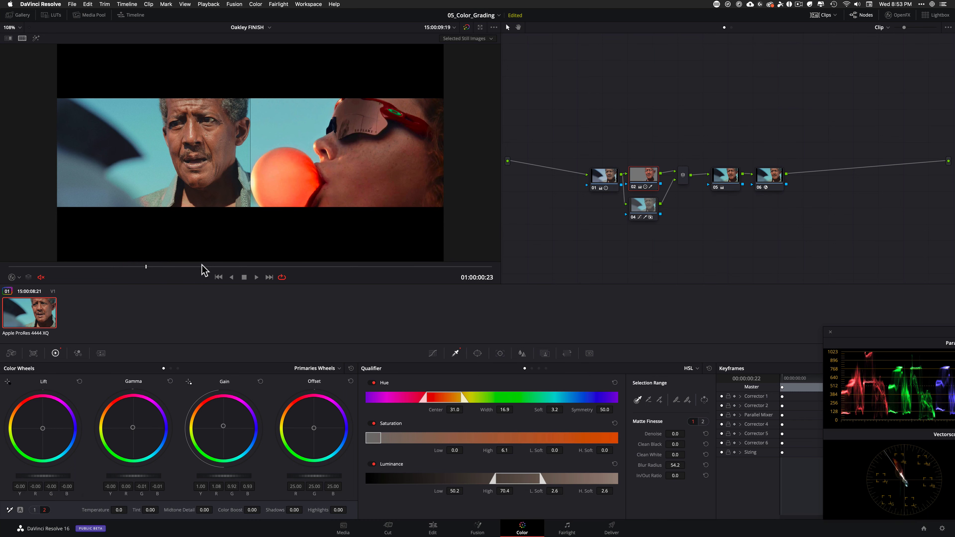
pyautogui.press('alt+super+w')
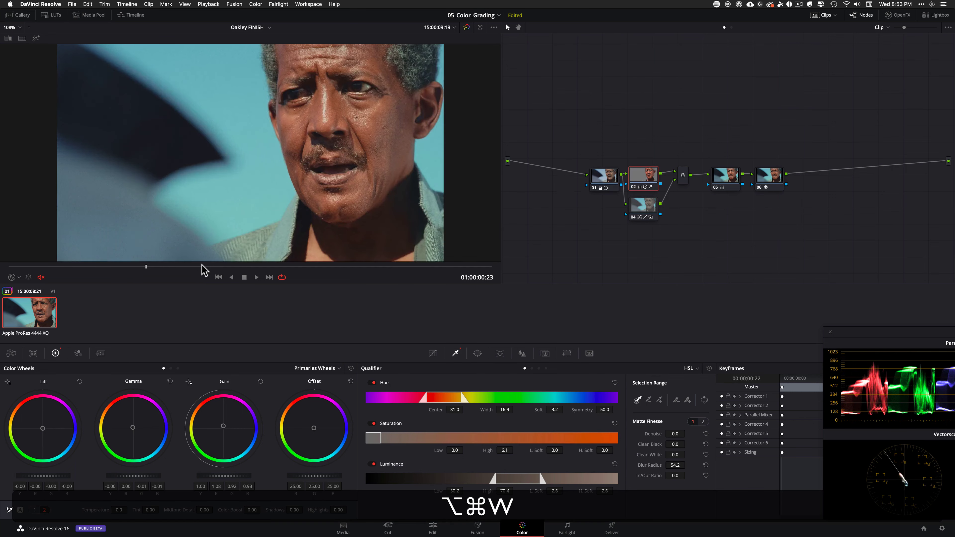
pyautogui.hotkey('shift', 'd')
pyautogui.click(260, 266)
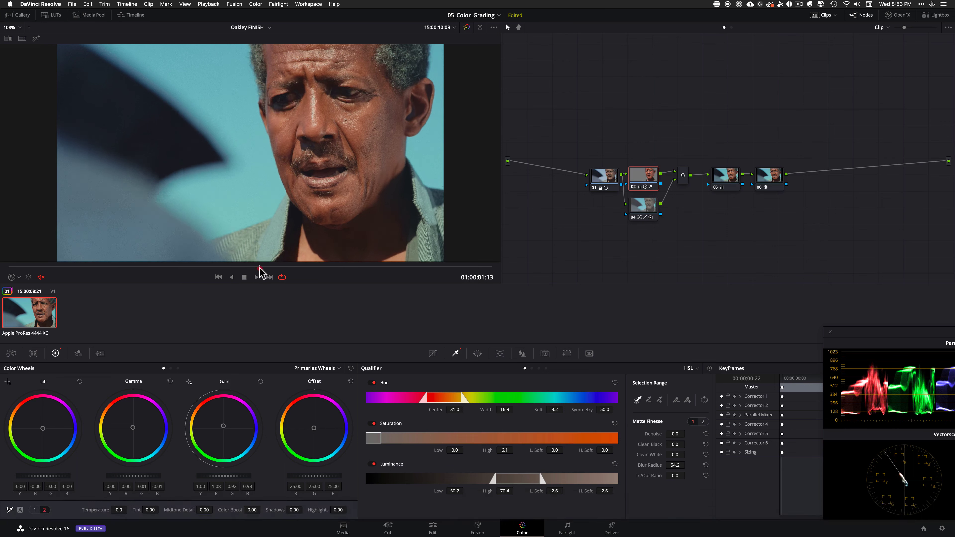
# Step: Wipe the bubblegum still across the man's face and compare the skin with node 02 off and on
pyautogui.press('super+w')
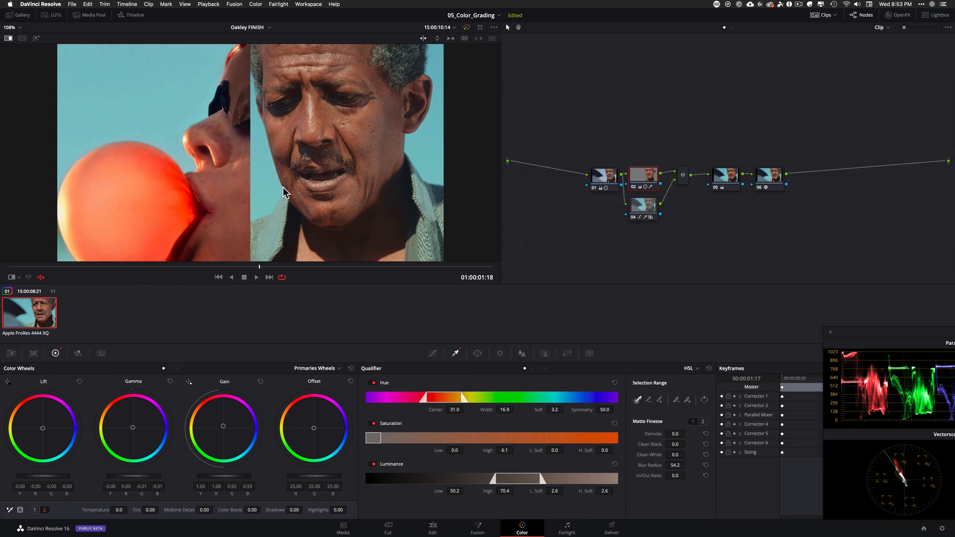
pyautogui.moveTo(303, 188); pyautogui.dragTo(321, 195)
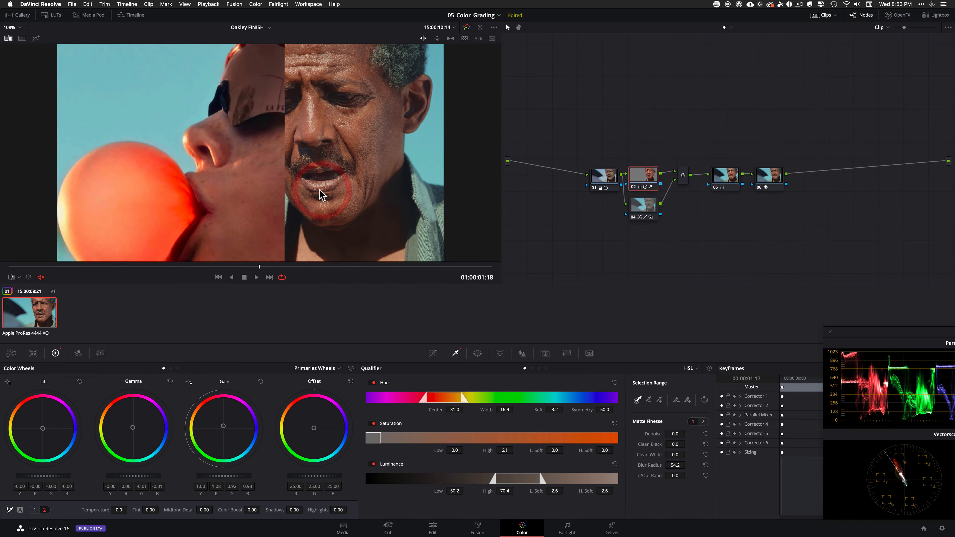
pyautogui.press('super+w')
pyautogui.press('super+w')
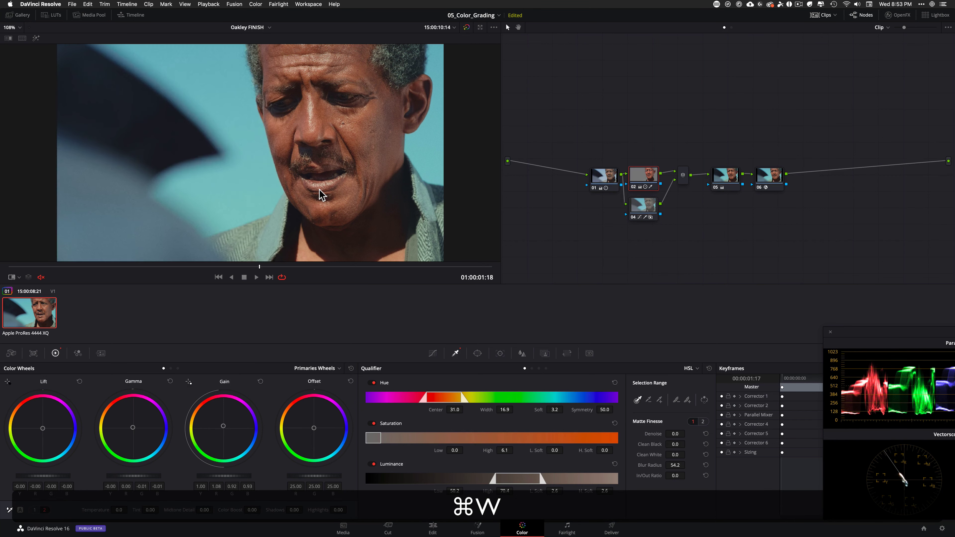
pyautogui.press('super+d')
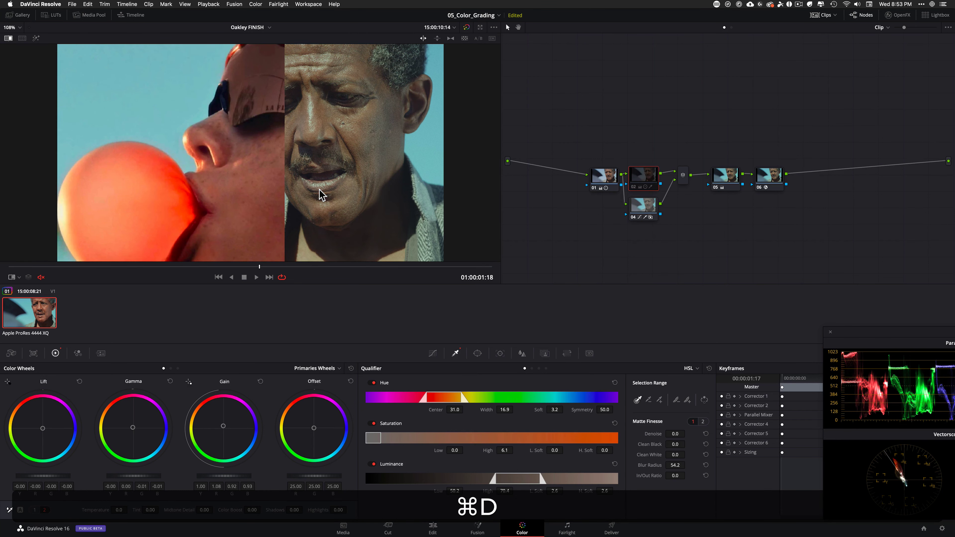
pyautogui.press('super+d')
pyautogui.press('shift+super+d')
pyautogui.hotkey('shift', 'd')
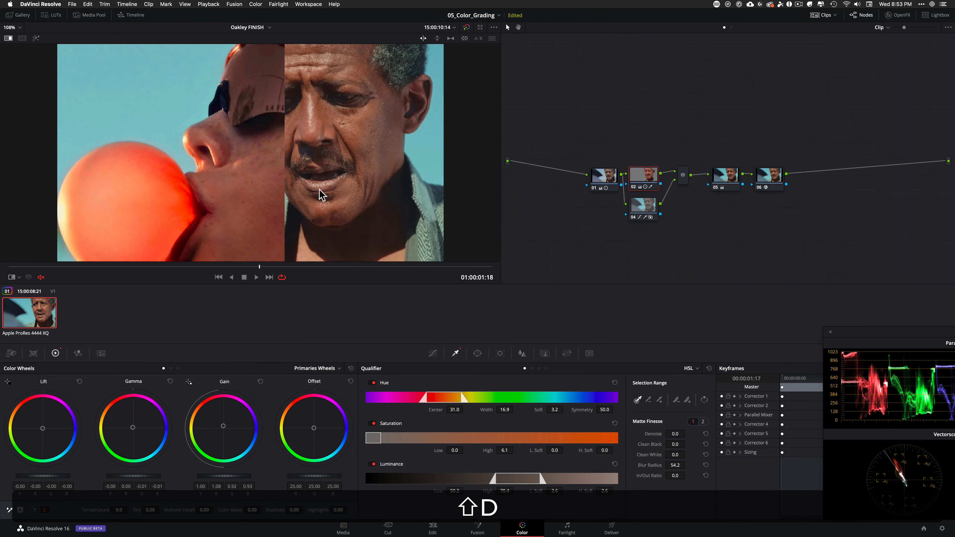
# Step: Review the clip and the bubblegum still in split screen again, and return to the full image at an earlier frame
pyautogui.press('alt+shift+super+w')
pyautogui.press('alt+super+w')
pyautogui.press('alt+super+w')
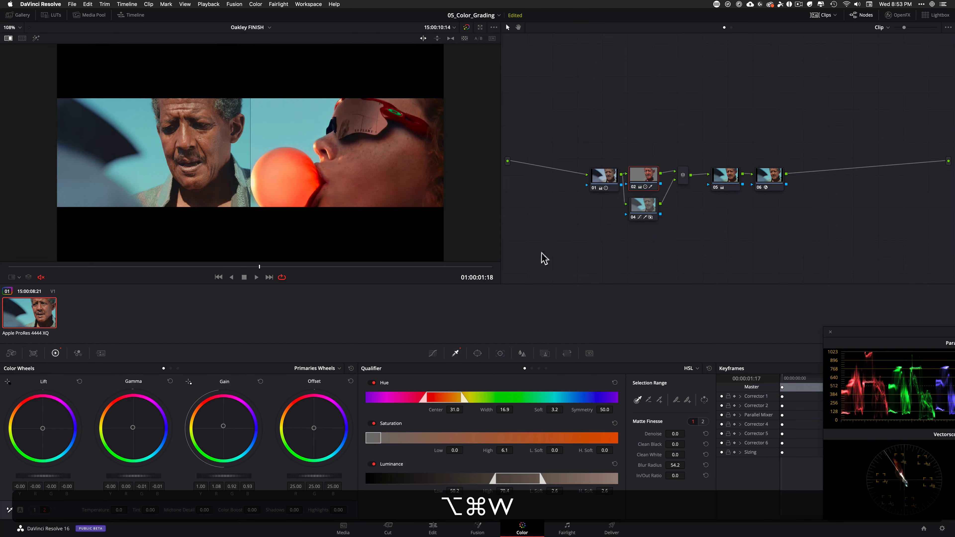
pyautogui.press('super+w')
pyautogui.moveTo(221, 266); pyautogui.dragTo(166, 278)
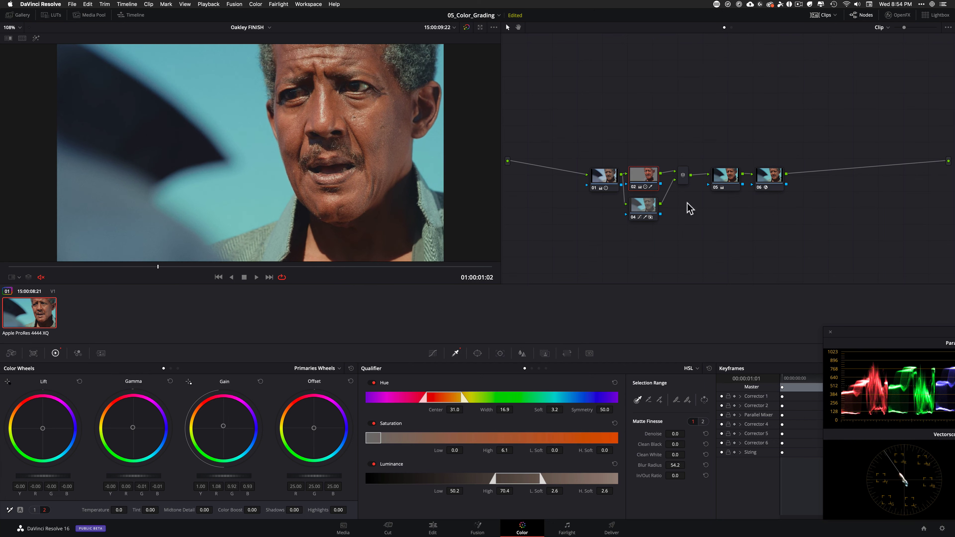
# Step: Insert a serial node between nodes 05 and 06 with a blur radius of 0.47, and compare the clip with grades bypassed and restored
pyautogui.moveTo(759, 180); pyautogui.dragTo(799, 182)
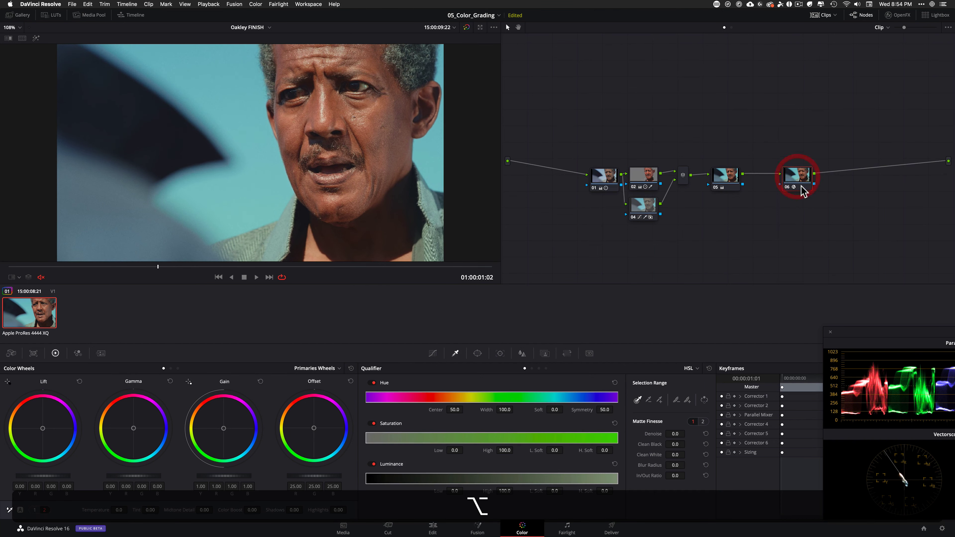
pyautogui.hotkey('alt', 'shift', 's')
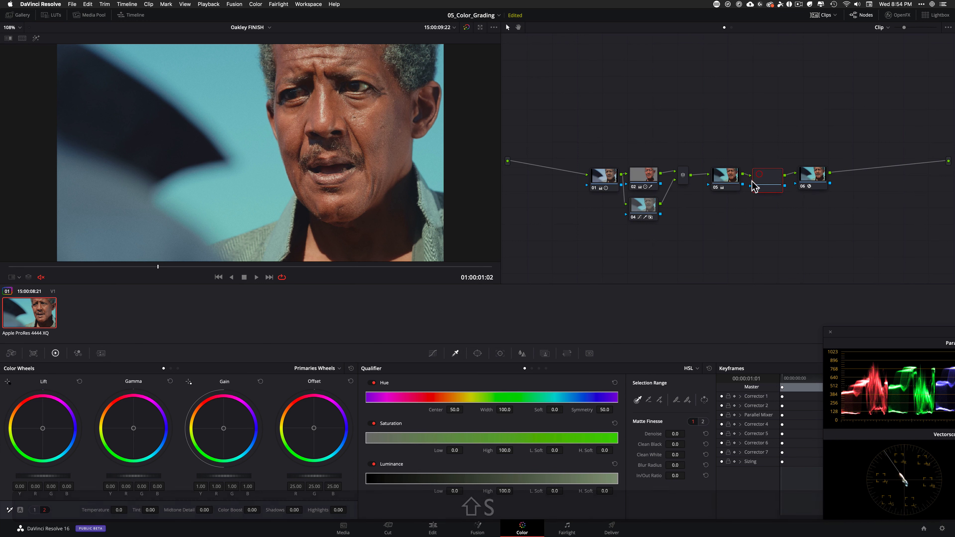
pyautogui.click(522, 353)
pyautogui.moveTo(398, 433); pyautogui.dragTo(397, 435)
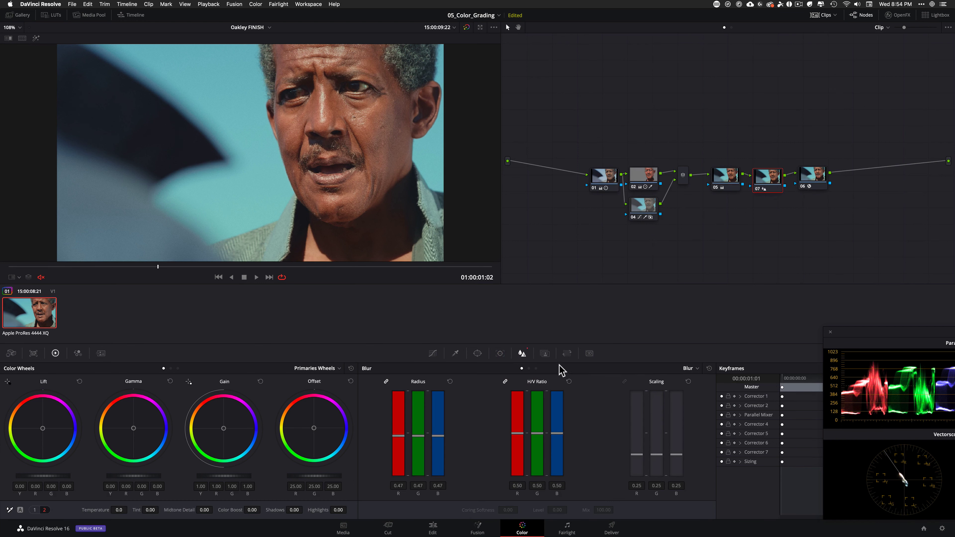
pyautogui.hotkey('shift', 'd')
pyautogui.hotkey('shift', 'd')
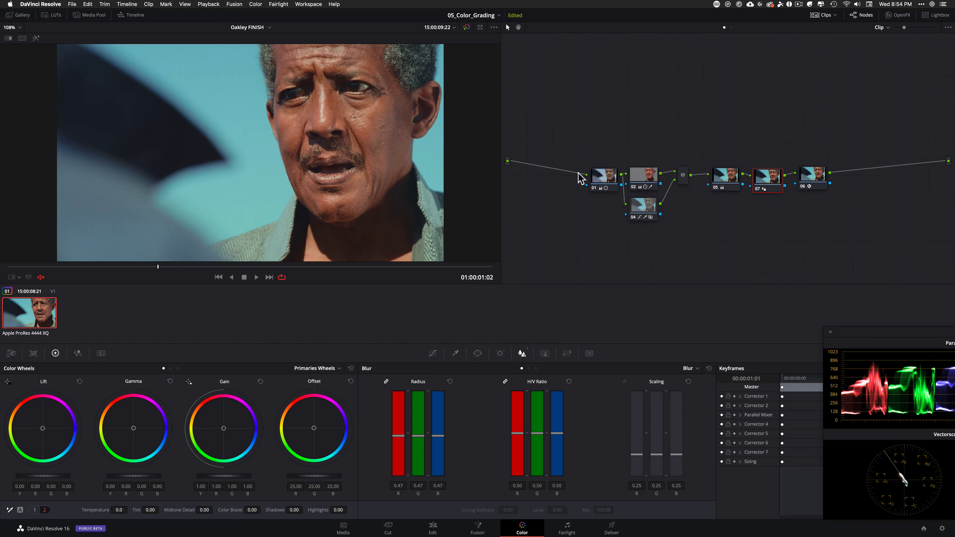